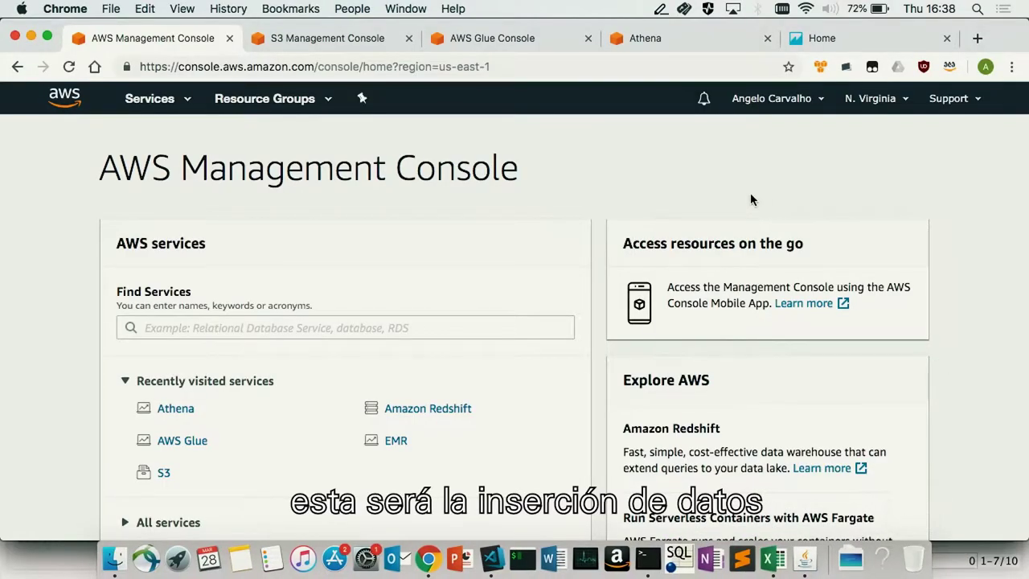
Step: In the S3 console, create a folder named investments in the my-hive-sandbox bucket, using the bucket's encryption settings
left_click(339, 42)
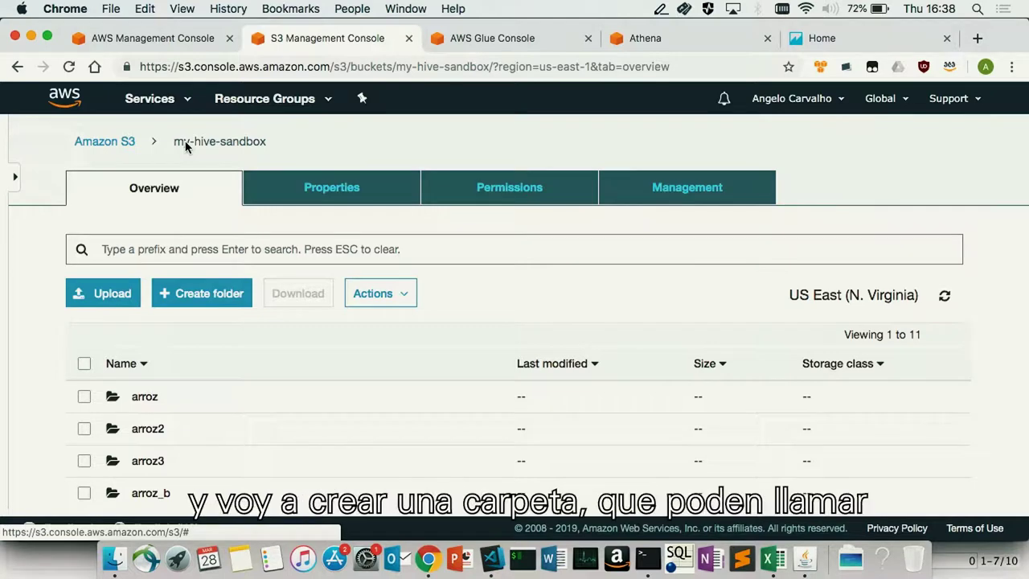
left_click(206, 302)
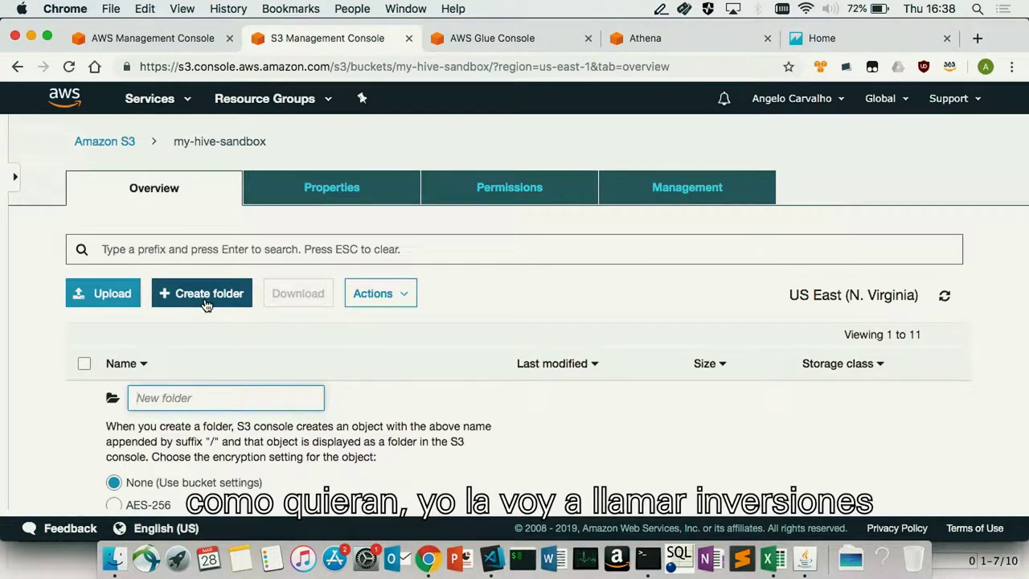
type("investments")
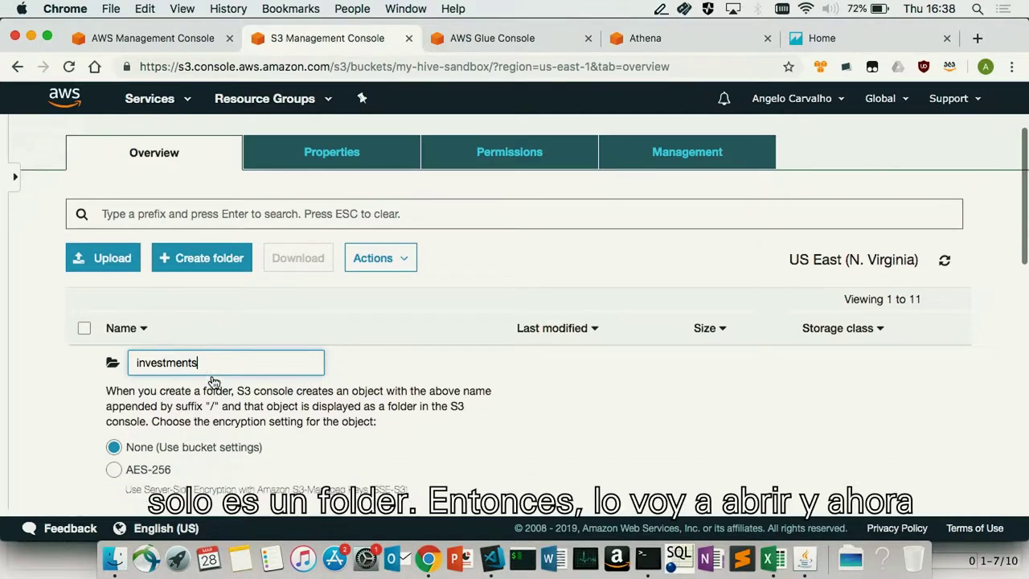
scroll(209, 378, "down", 4)
left_click(146, 464)
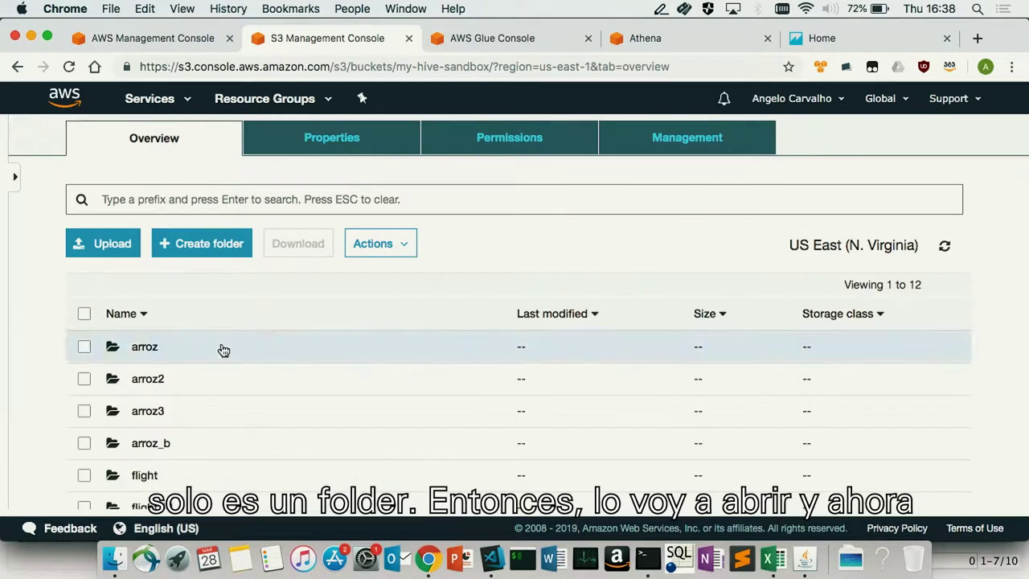
Step: Open the investments folder and upload the file arroz.csv from the local summit folder into it
scroll(147, 353, "down", 6)
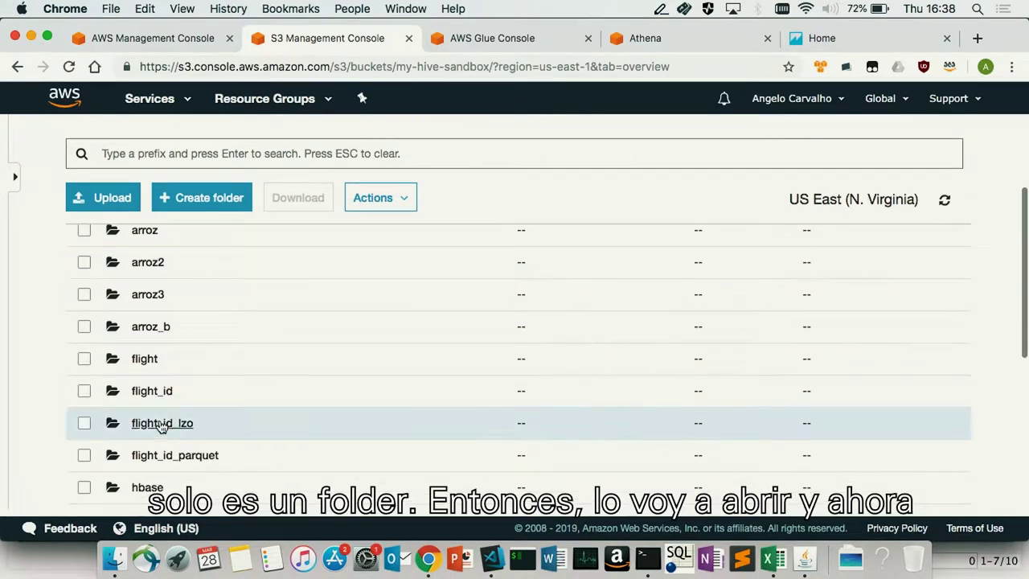
left_click(165, 387)
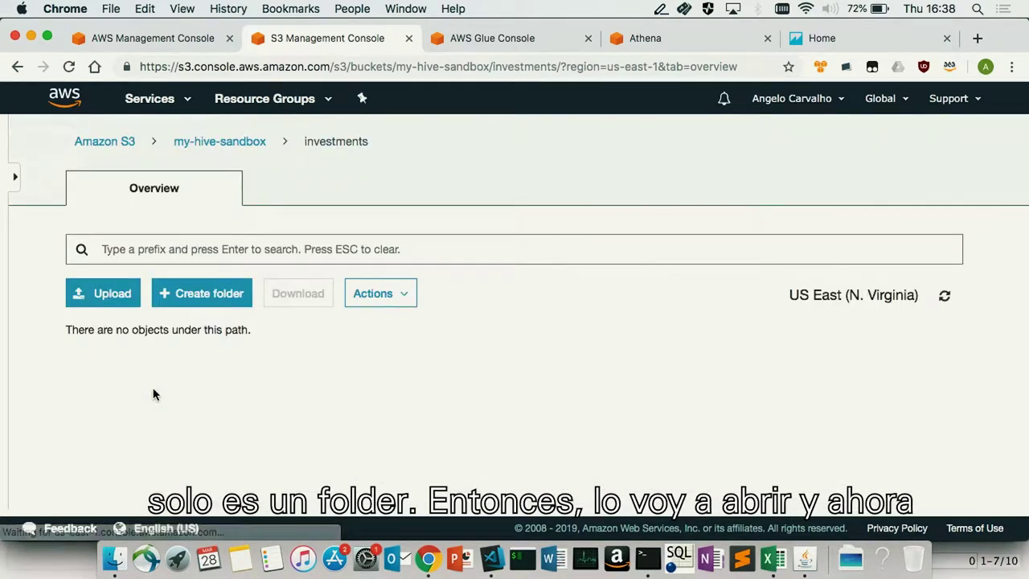
left_click(106, 296)
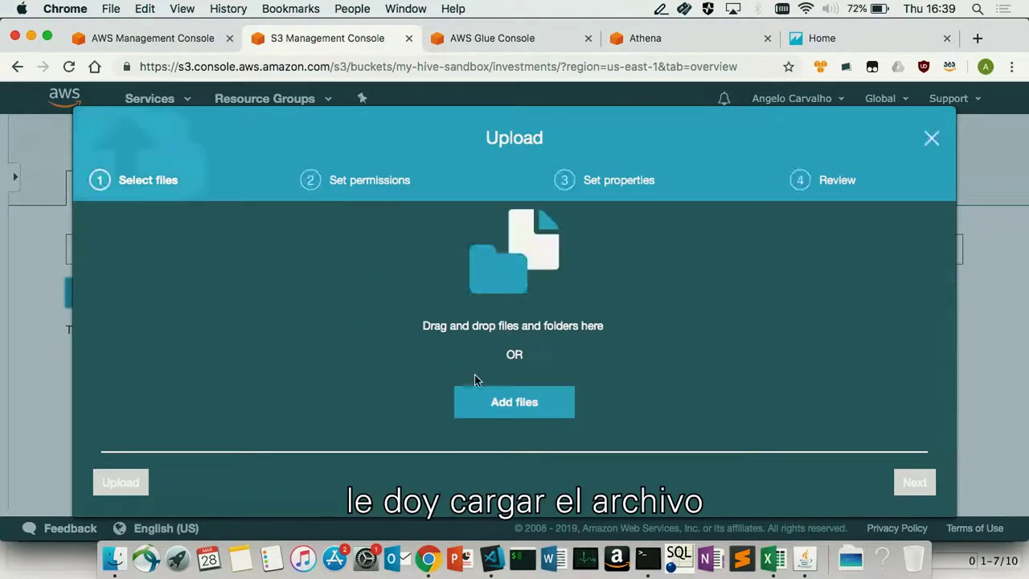
left_click(521, 407)
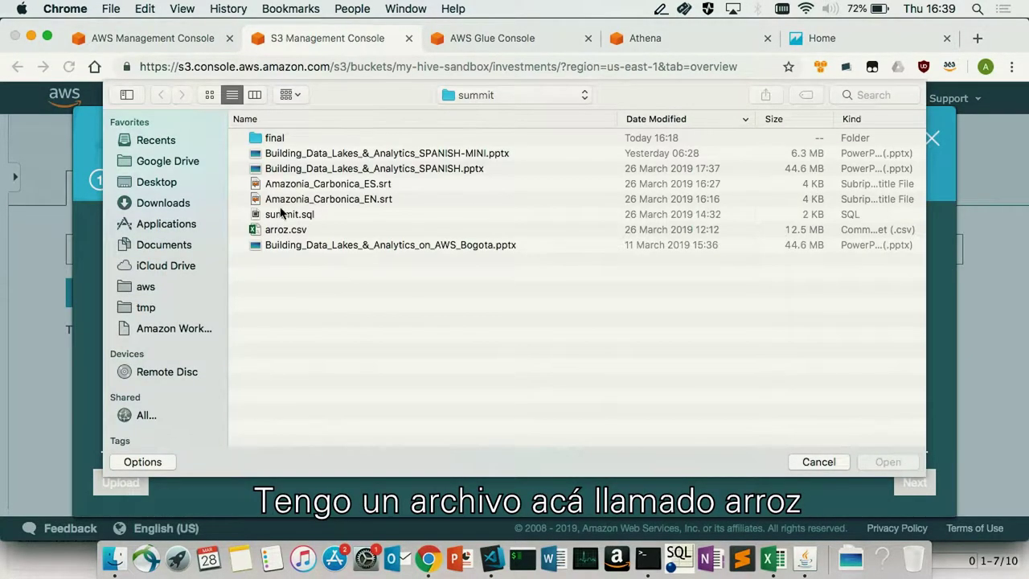
left_click(281, 230)
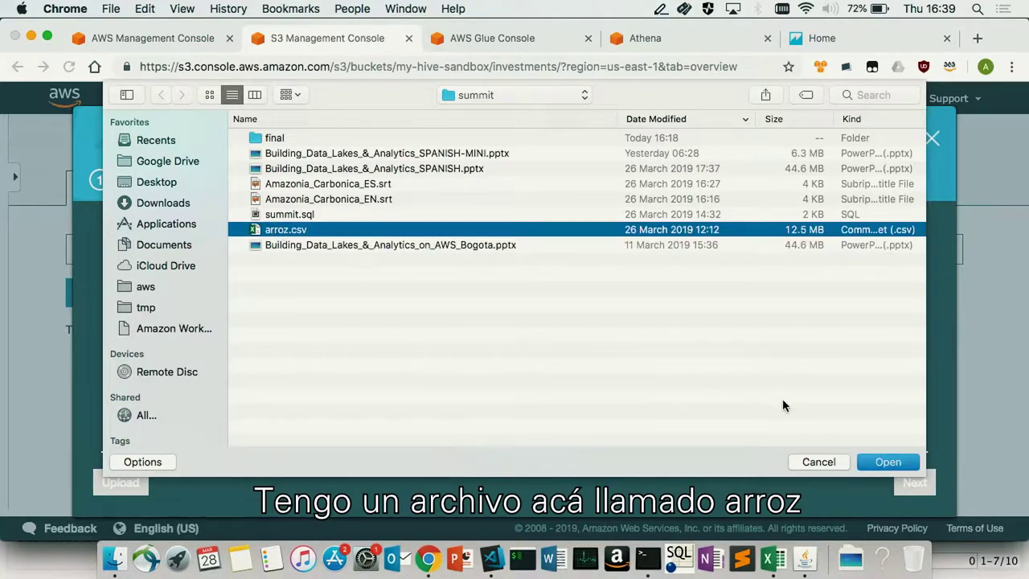
left_click(884, 463)
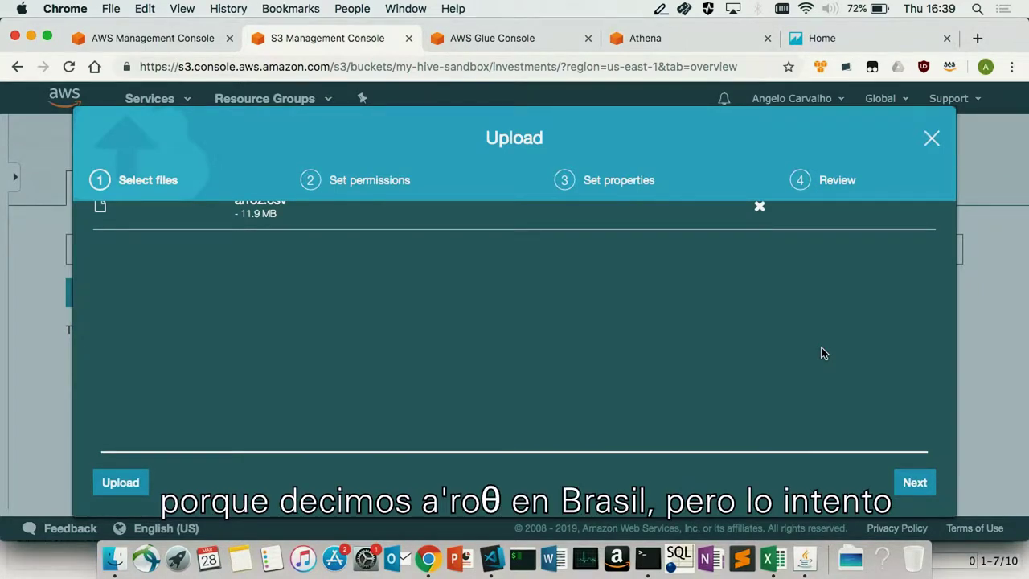
scroll(642, 340, "up", 3)
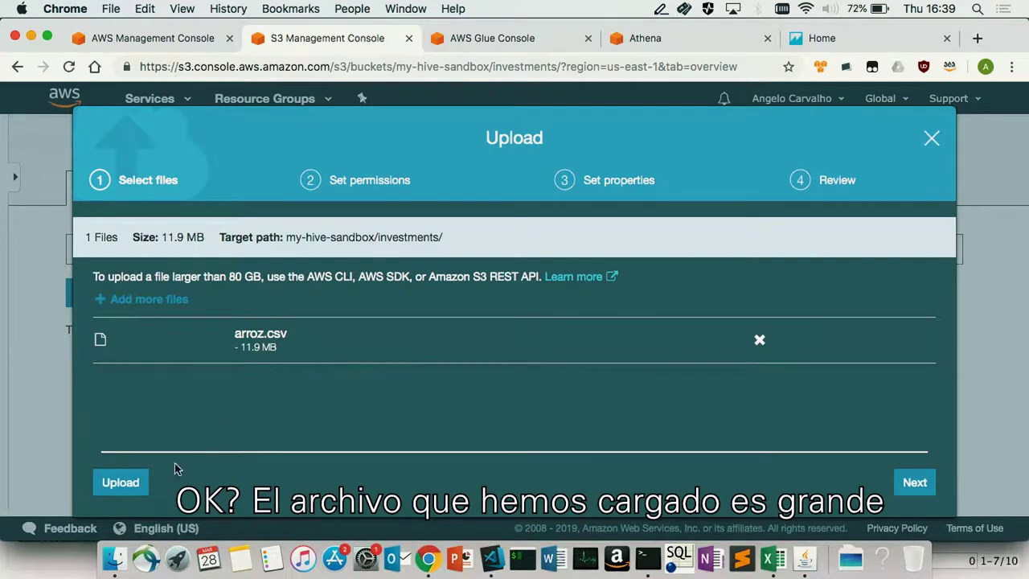
left_click(118, 483)
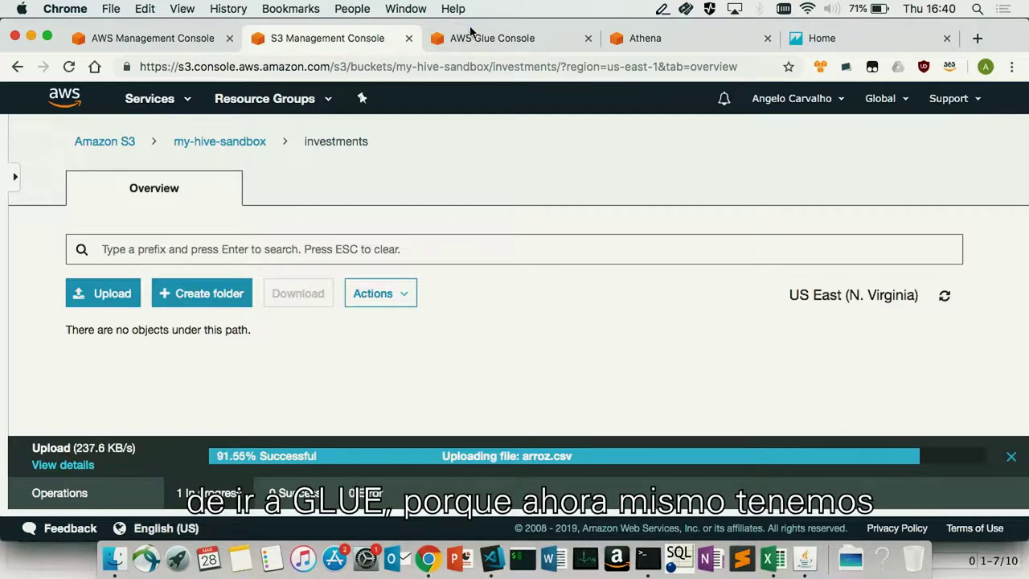
Step: Switch to the AWS Glue console and create a data catalog database named bogota
left_click(501, 36)
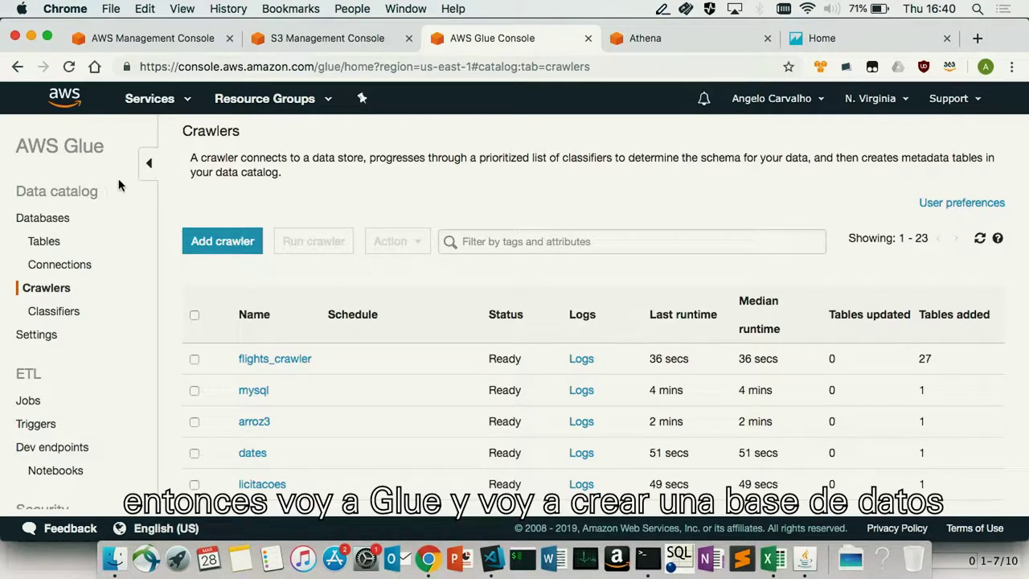
left_click(48, 222)
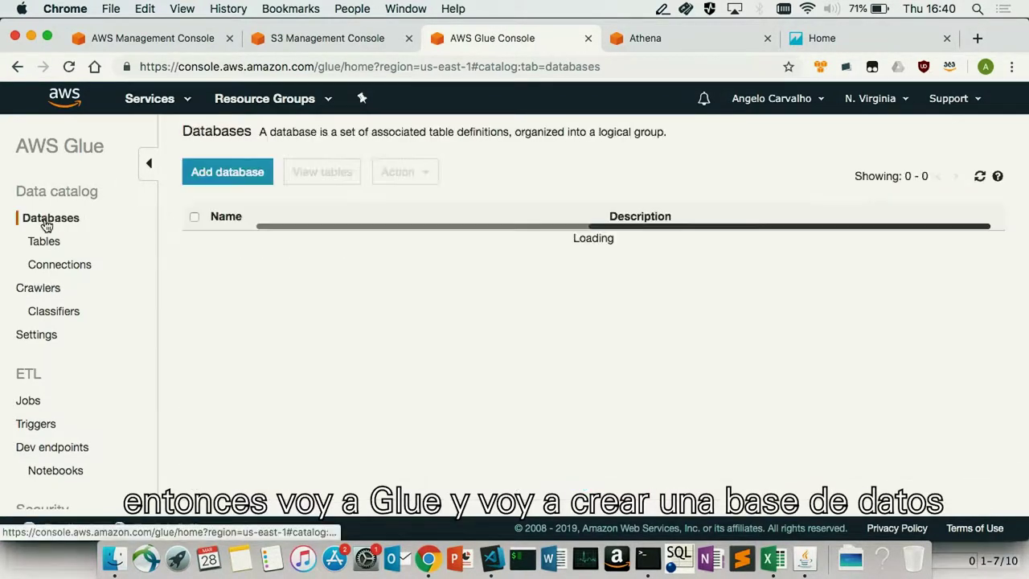
left_click(242, 179)
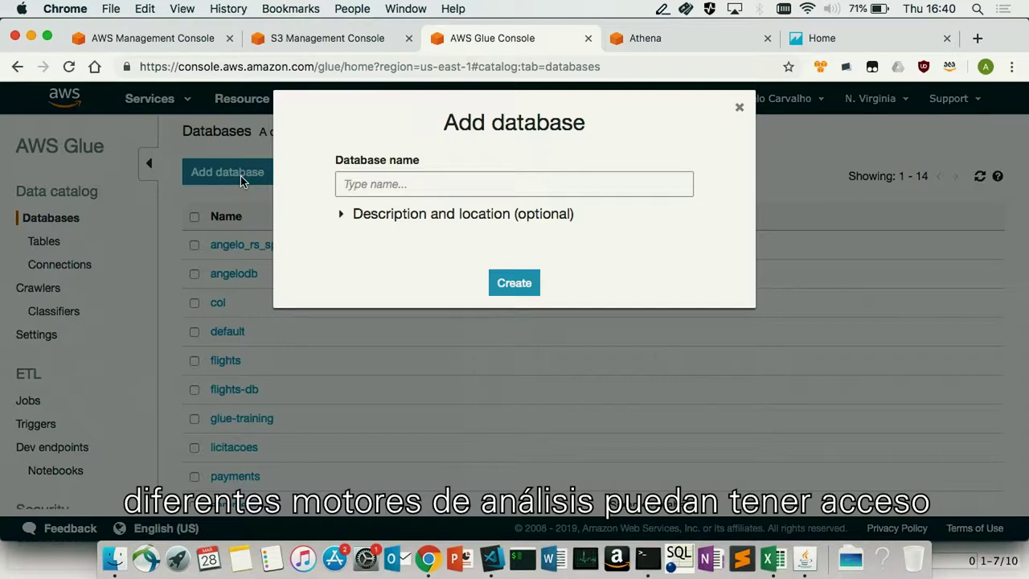
left_click(368, 181)
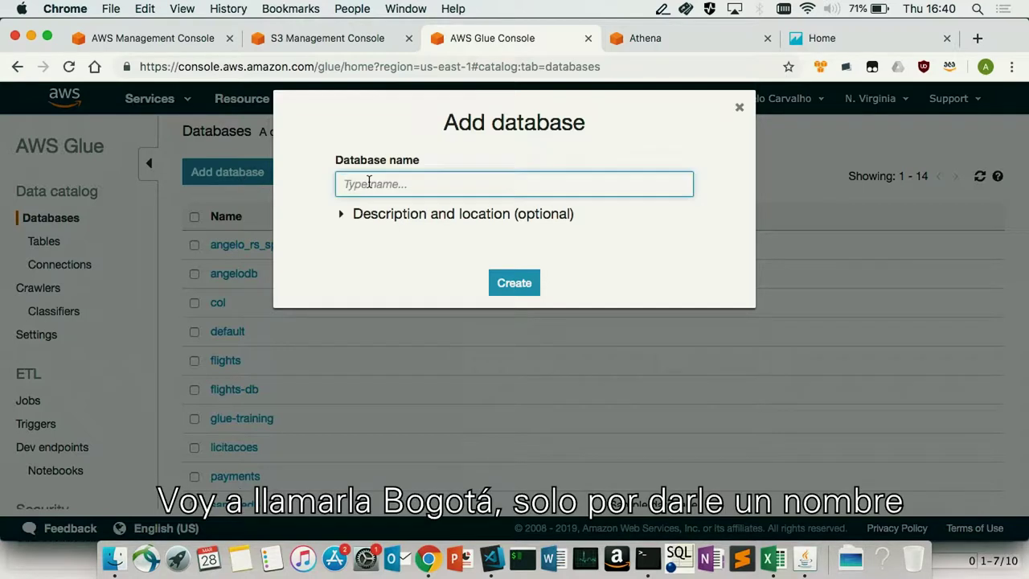
type("bogota")
left_click(509, 283)
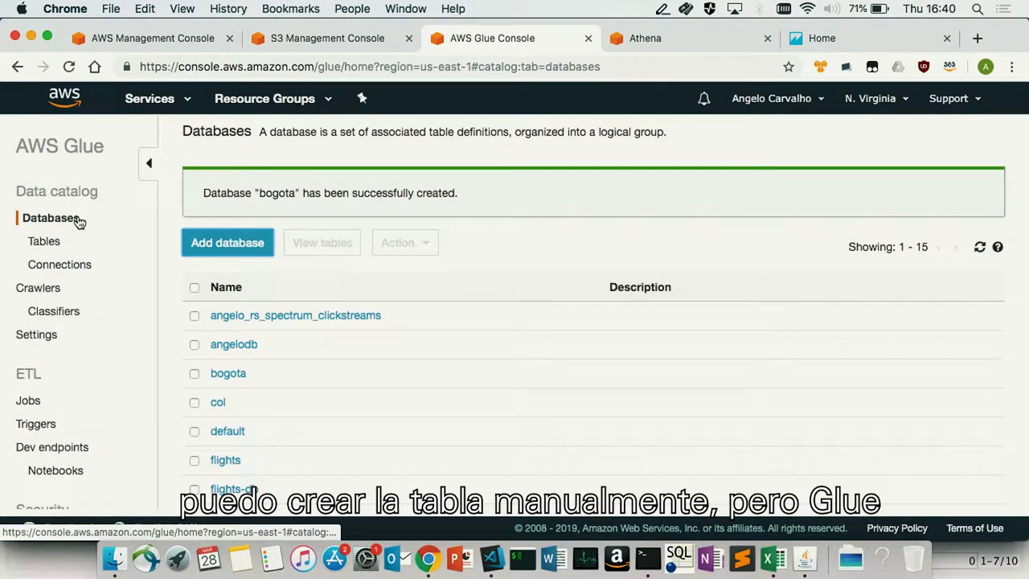
Step: Start adding a Glue crawler and name it bogota
left_click(45, 243)
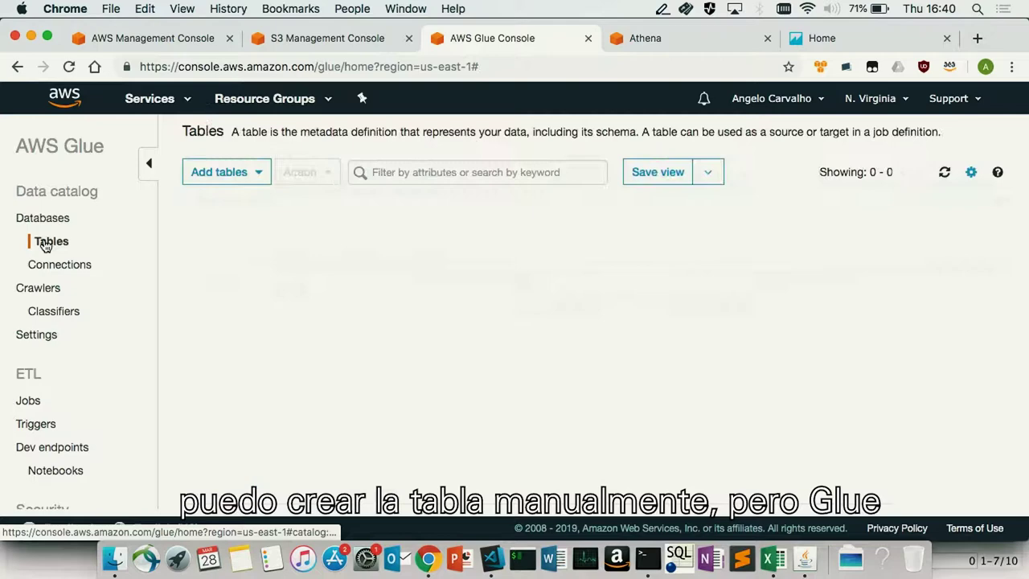
left_click(42, 291)
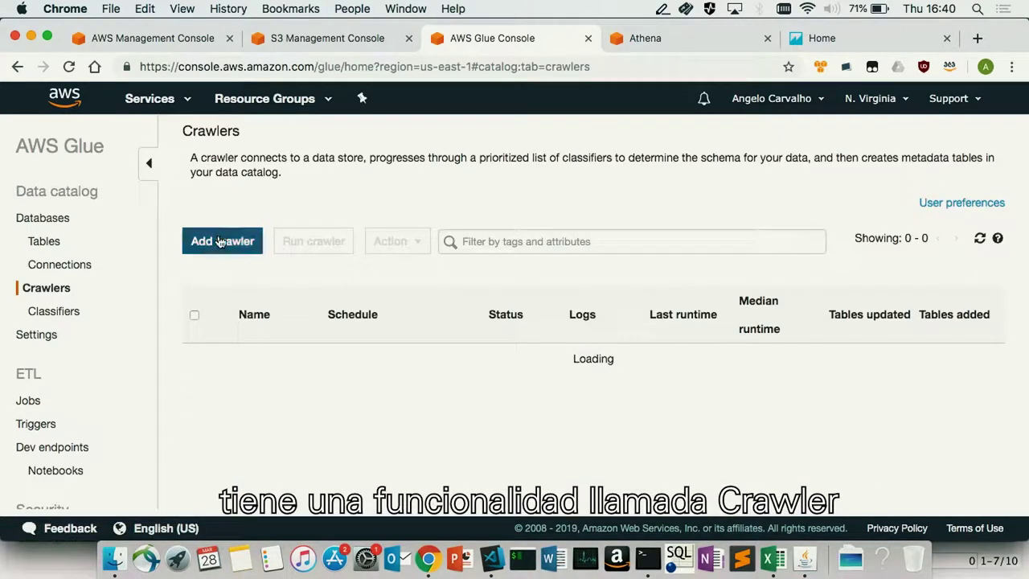
left_click(220, 243)
left_click(412, 252)
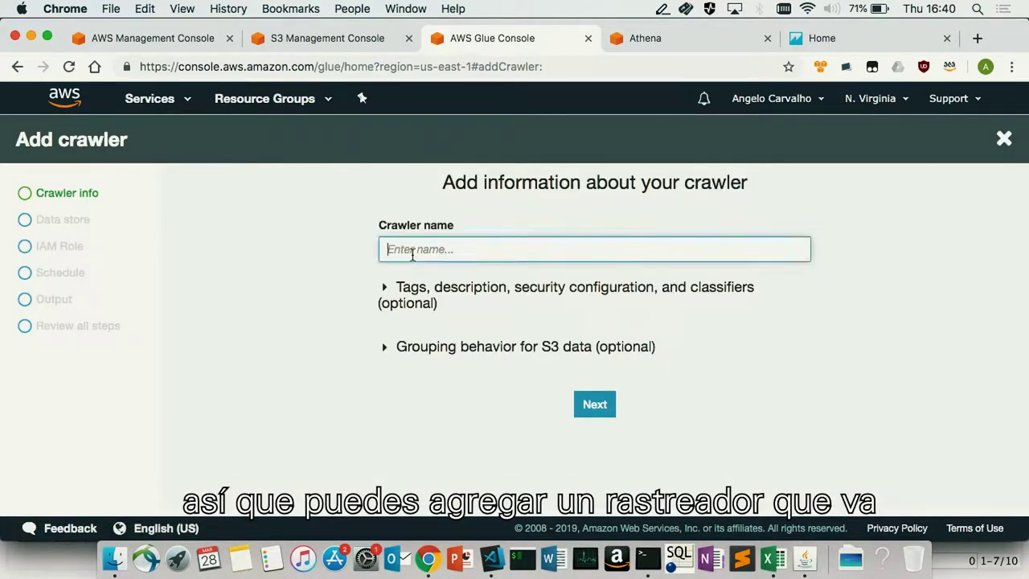
type("bogota")
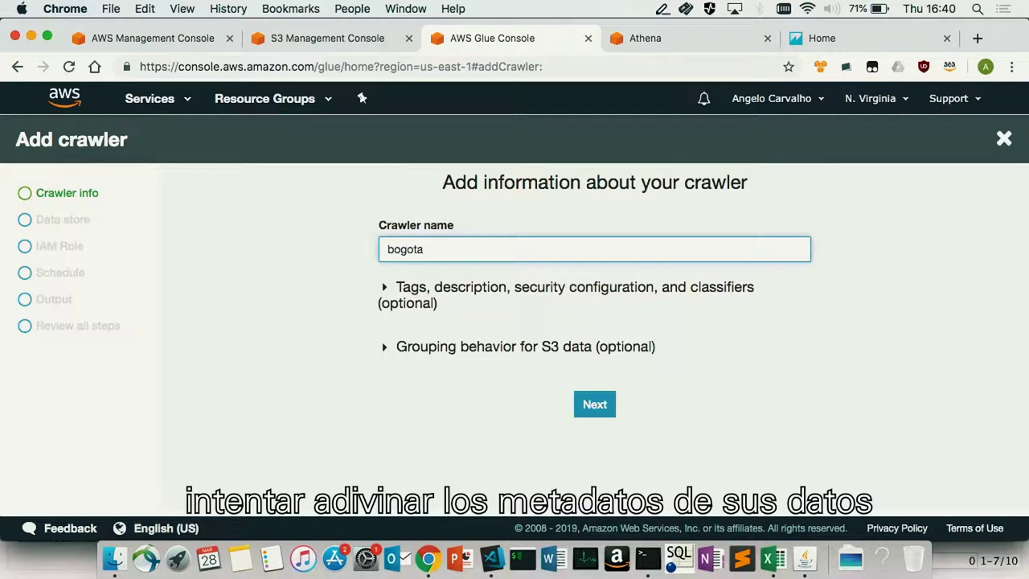
left_click(594, 406)
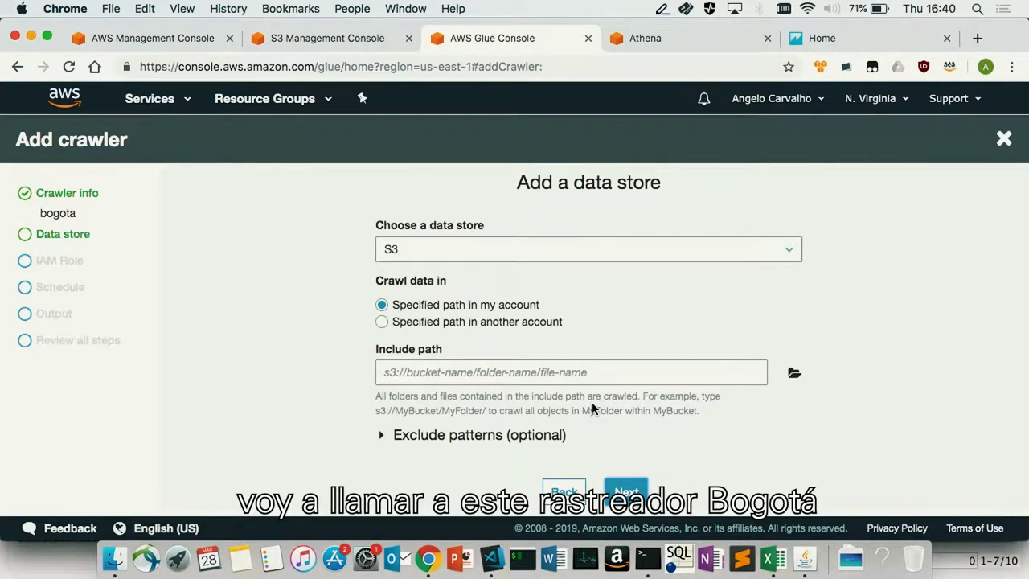
Step: Set the crawler's S3 include path to the investments folder in the my-hive-sandbox bucket
left_click(422, 370)
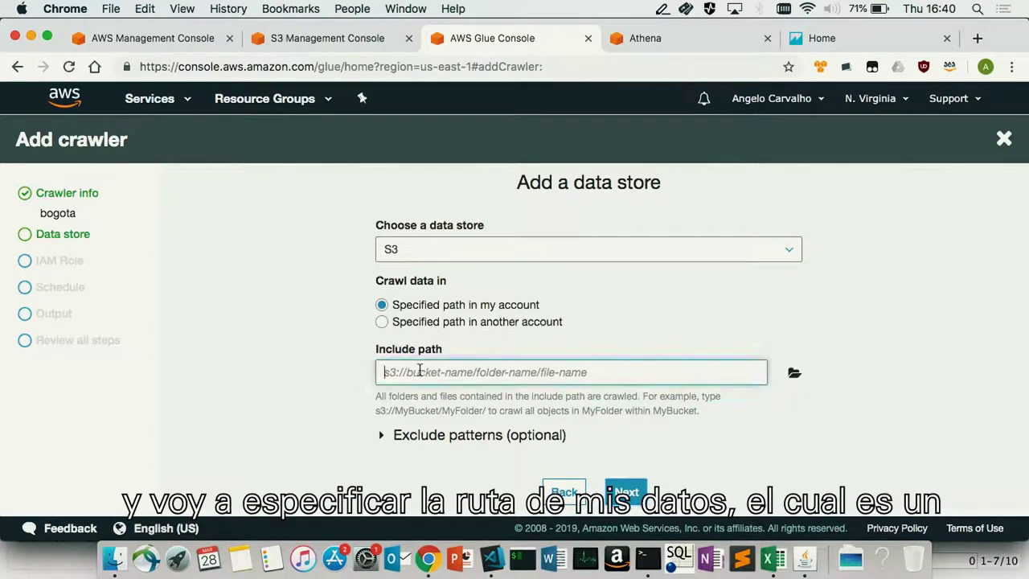
left_click(791, 374)
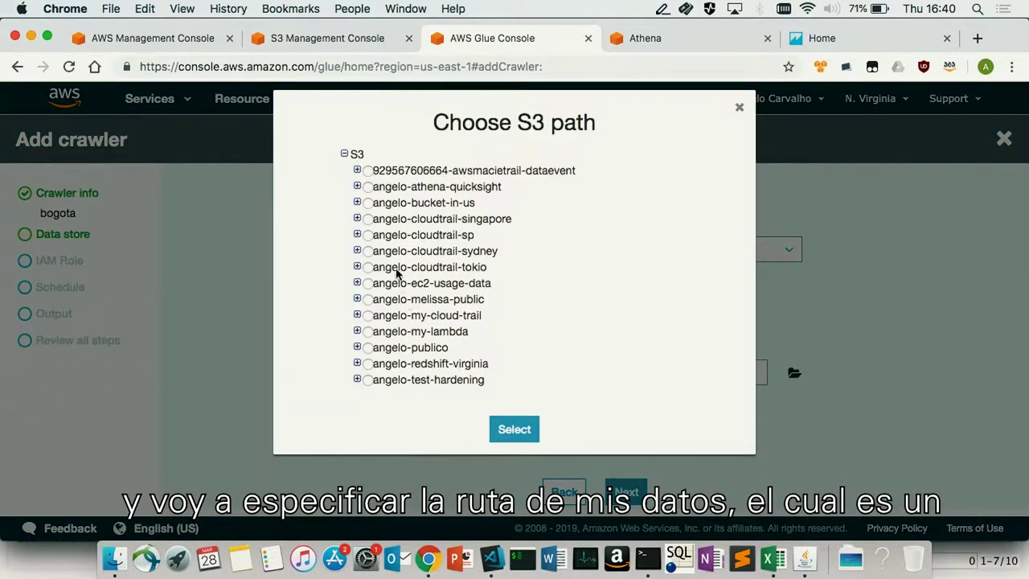
scroll(396, 273, "down", 1)
key("super+f")
type("my-")
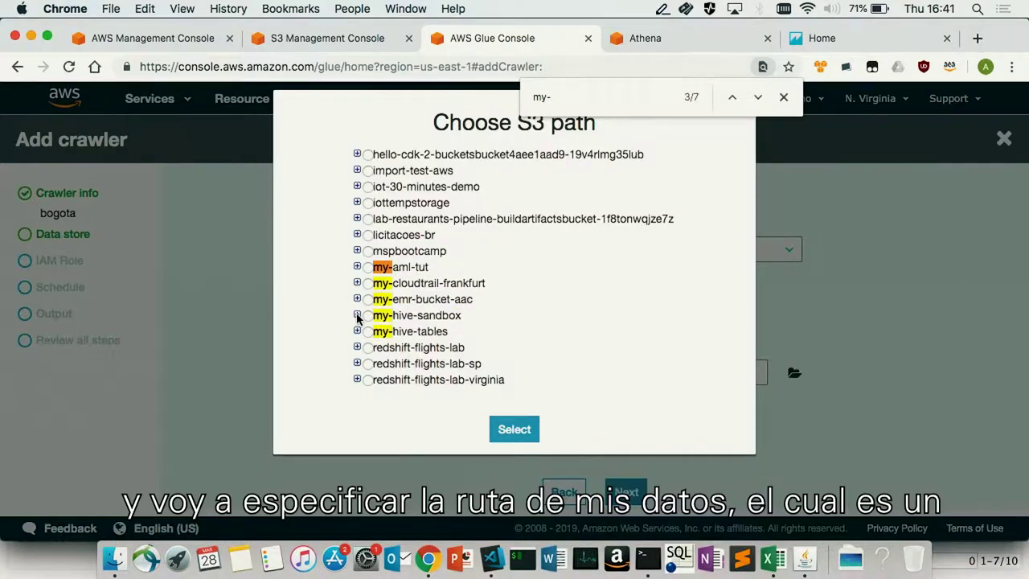
left_click(394, 317)
scroll(389, 345, "down", 3)
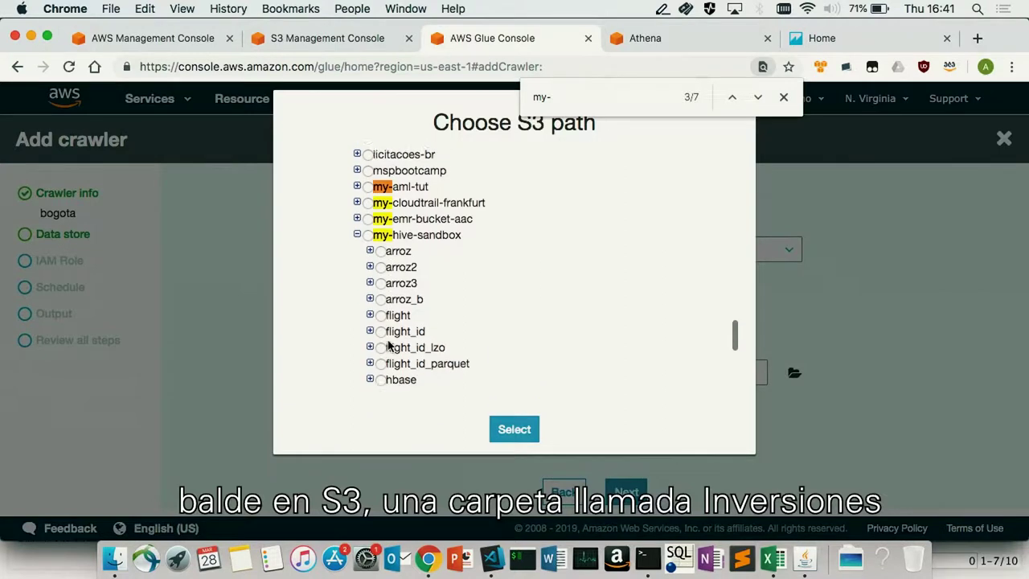
scroll(396, 352, "down", 3)
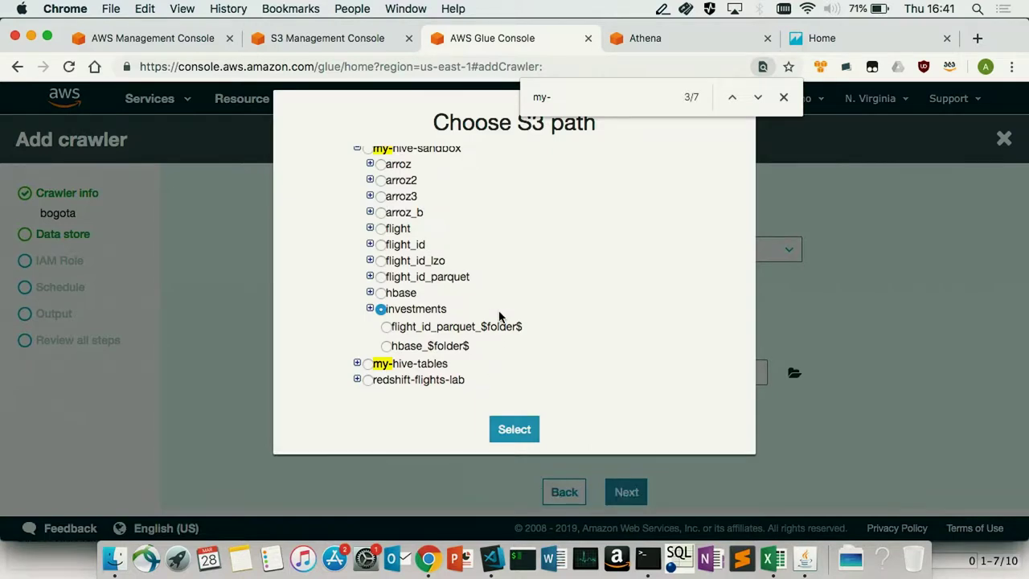
left_click(518, 433)
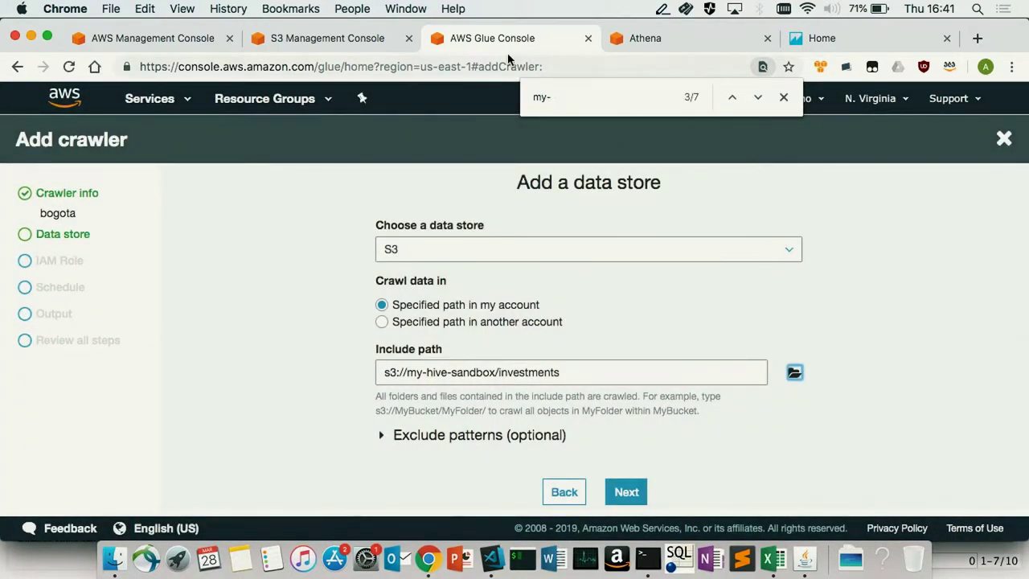
Step: Check the uploaded file in the S3 investments folder, and confirm the crawler's data store back in Glue
left_click(331, 37)
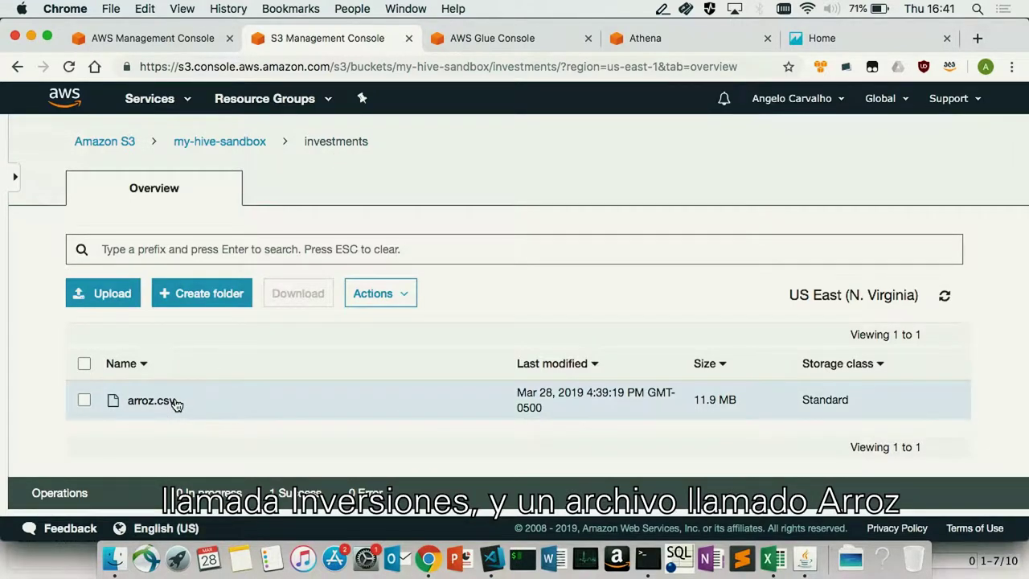
left_click(520, 39)
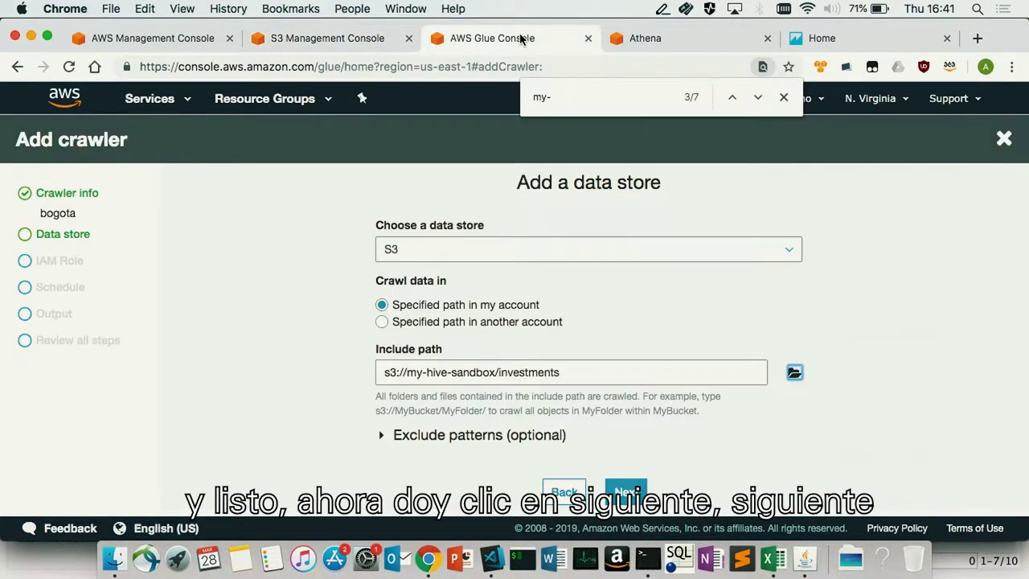
left_click(623, 488)
left_click(611, 279)
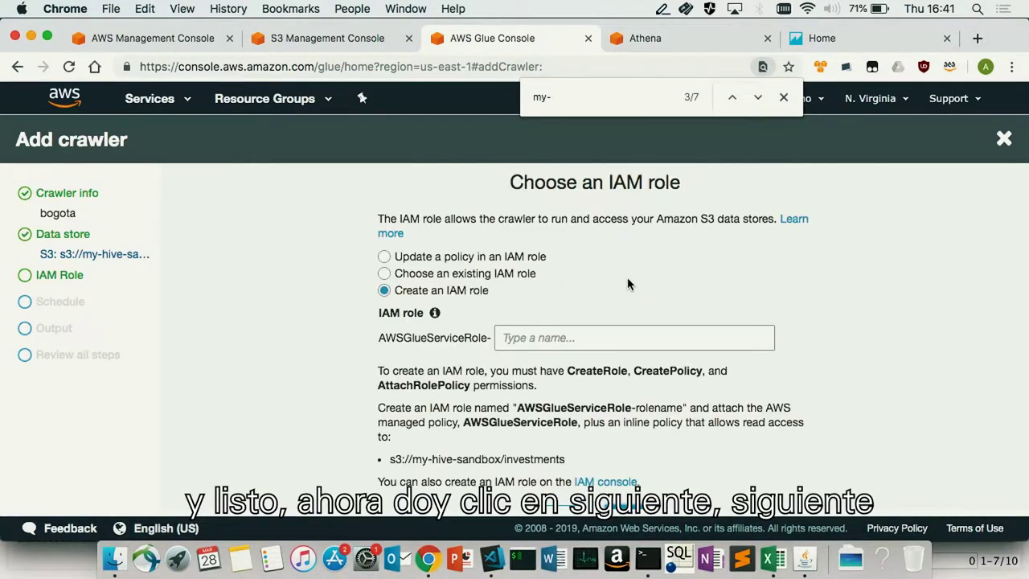
Step: Assign the existing IAM role AWSGlueServiceRoleDefault to the crawler and accept the Run on demand schedule
left_click(441, 273)
left_click(481, 336)
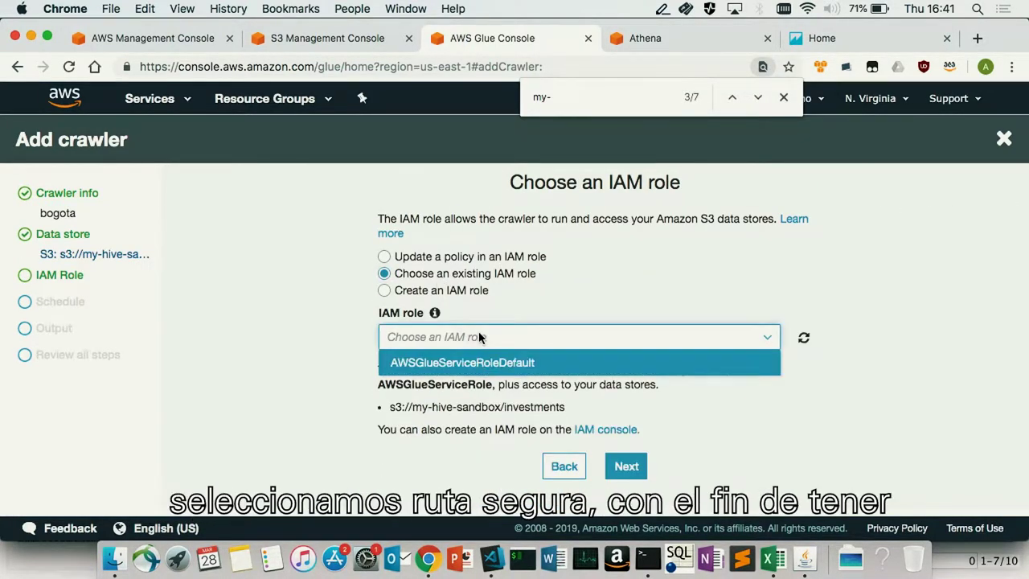
left_click(469, 363)
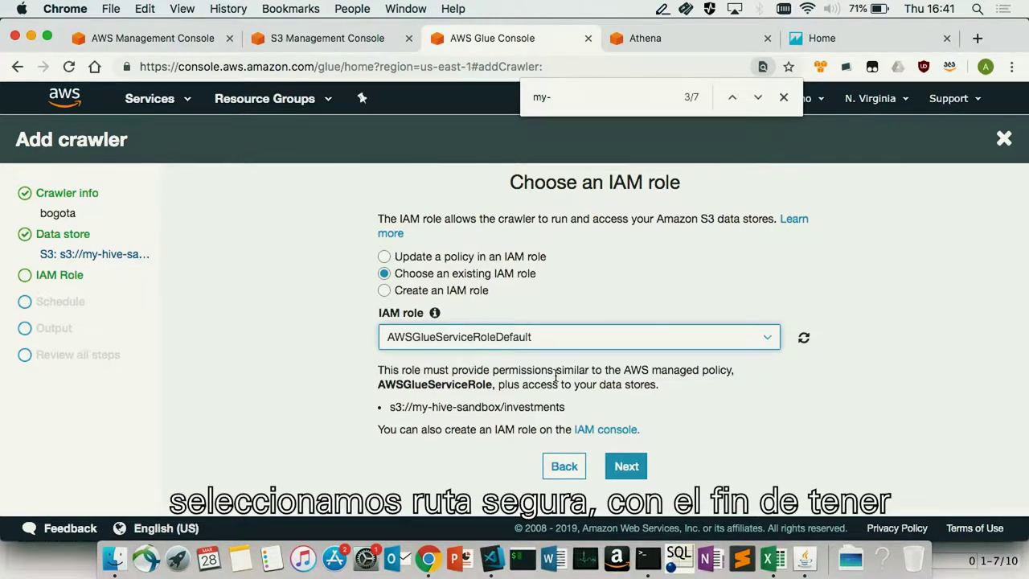
left_click(629, 472)
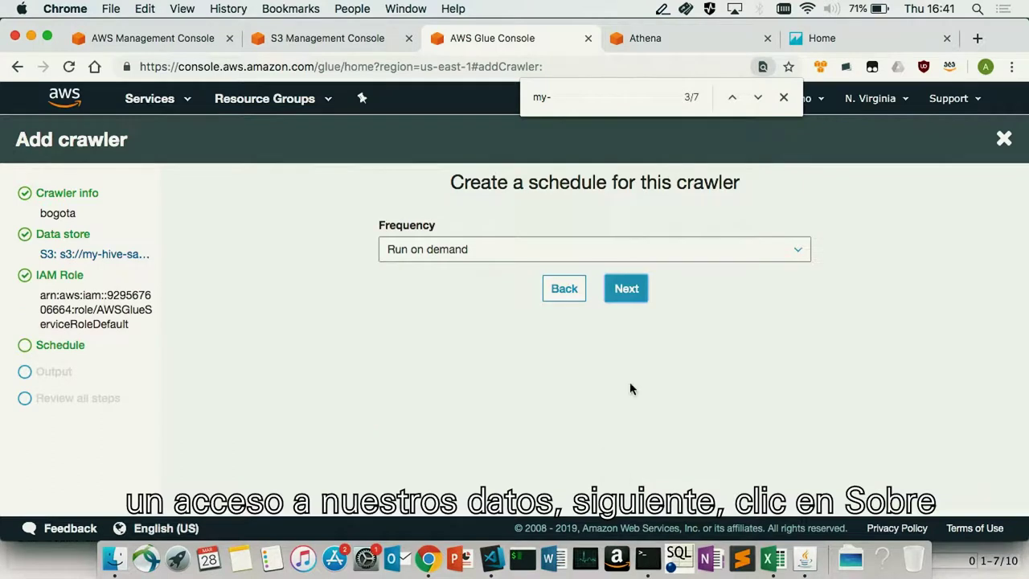
left_click(631, 289)
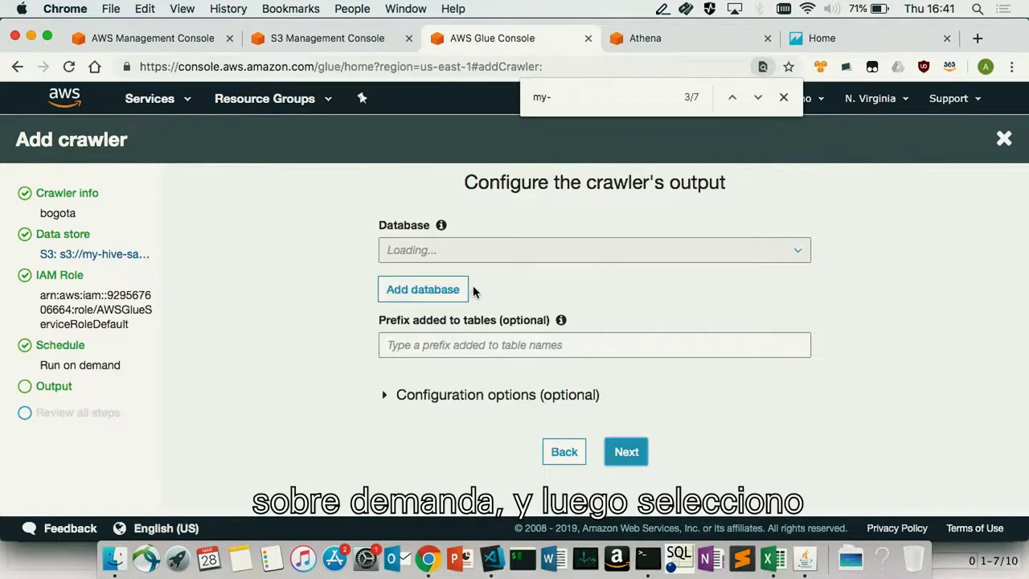
Step: Set the crawler's output database to bogota and continue to the review of all steps
left_click(539, 253)
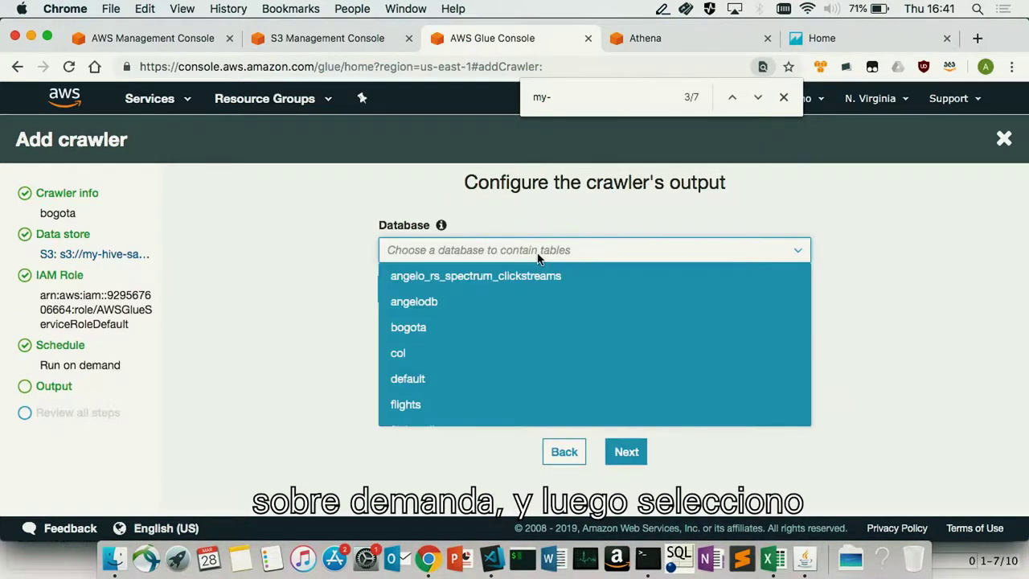
scroll(495, 347, "down", 1)
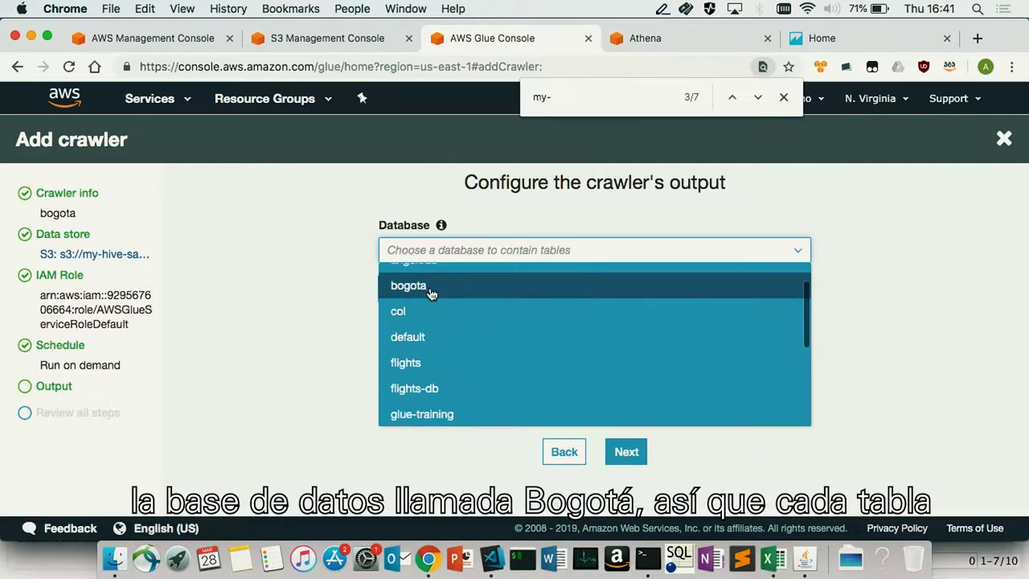
left_click(426, 291)
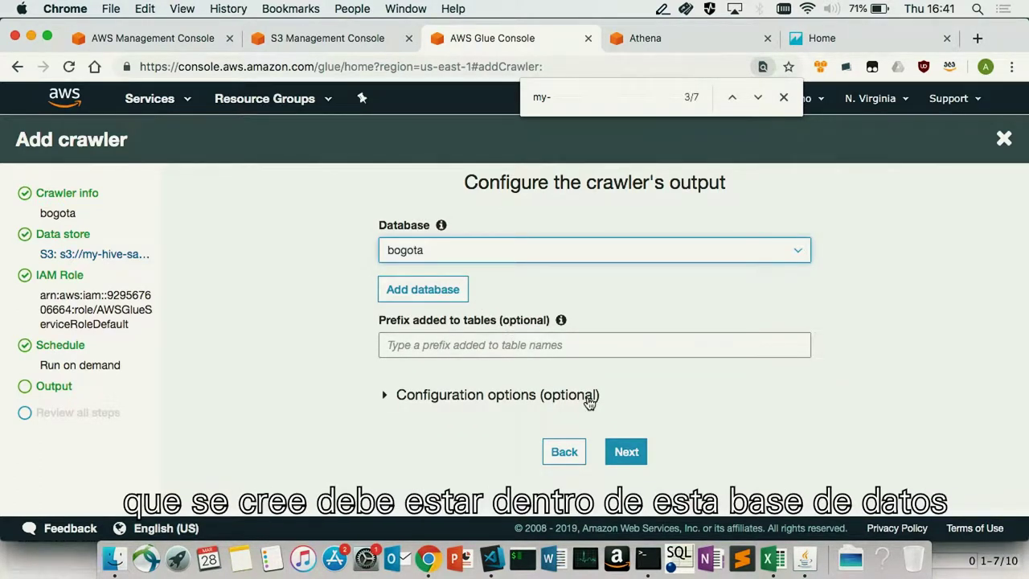
left_click(613, 444)
Step: Finish creating the bogota crawler, run it immediately, and dismiss the browser's page search
scroll(696, 343, "down", 5)
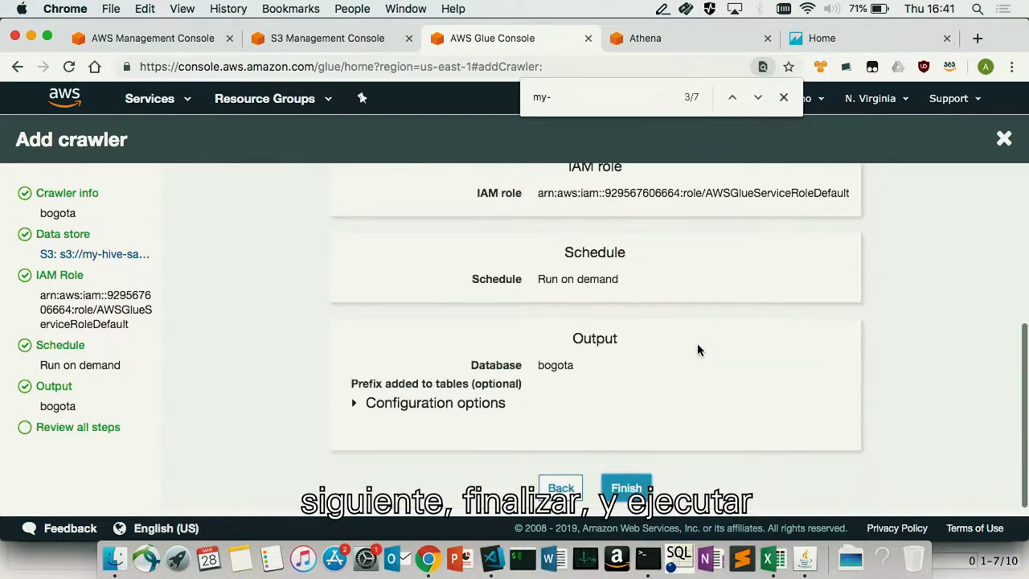
left_click(630, 482)
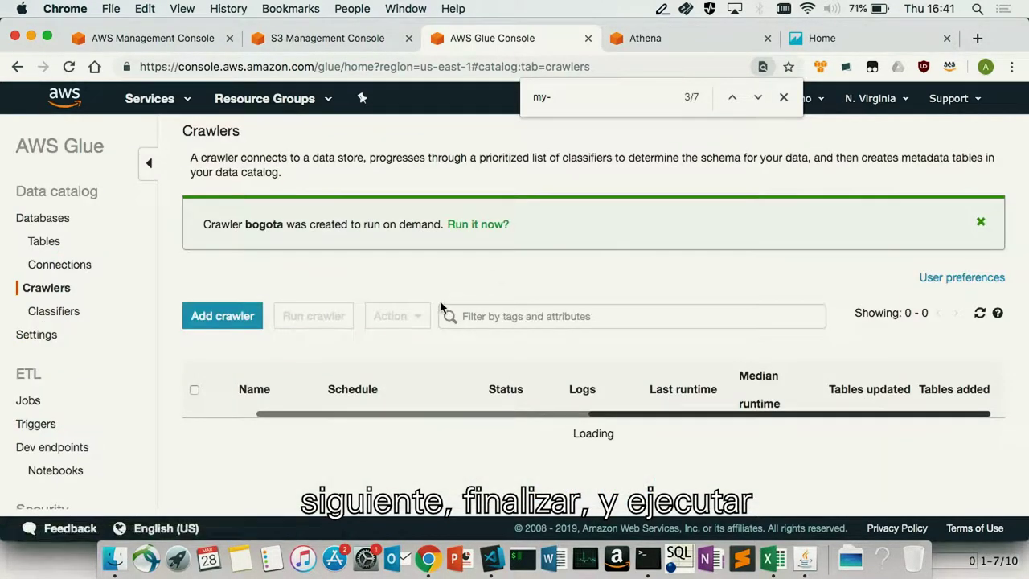
left_click(472, 229)
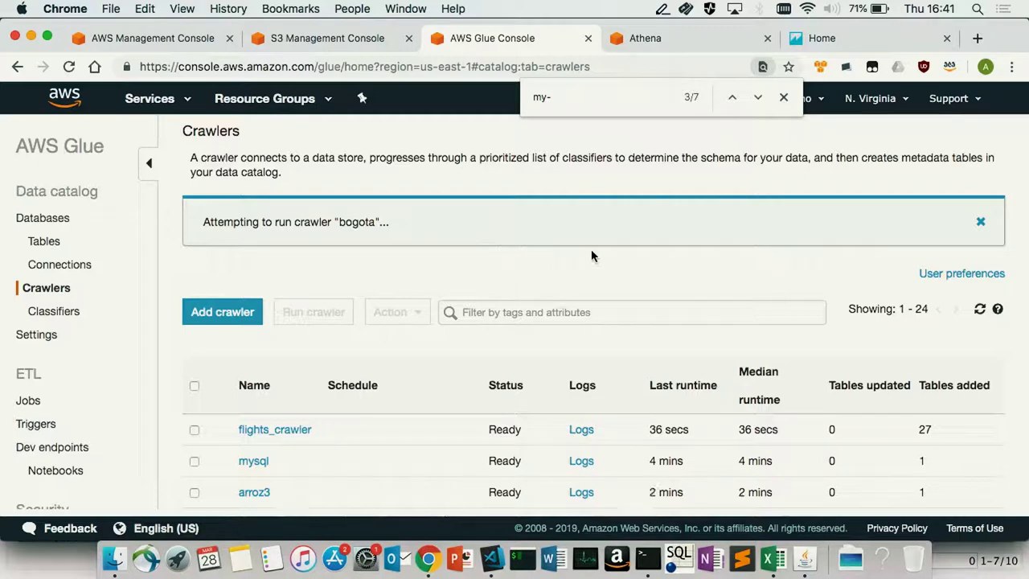
left_click(784, 98)
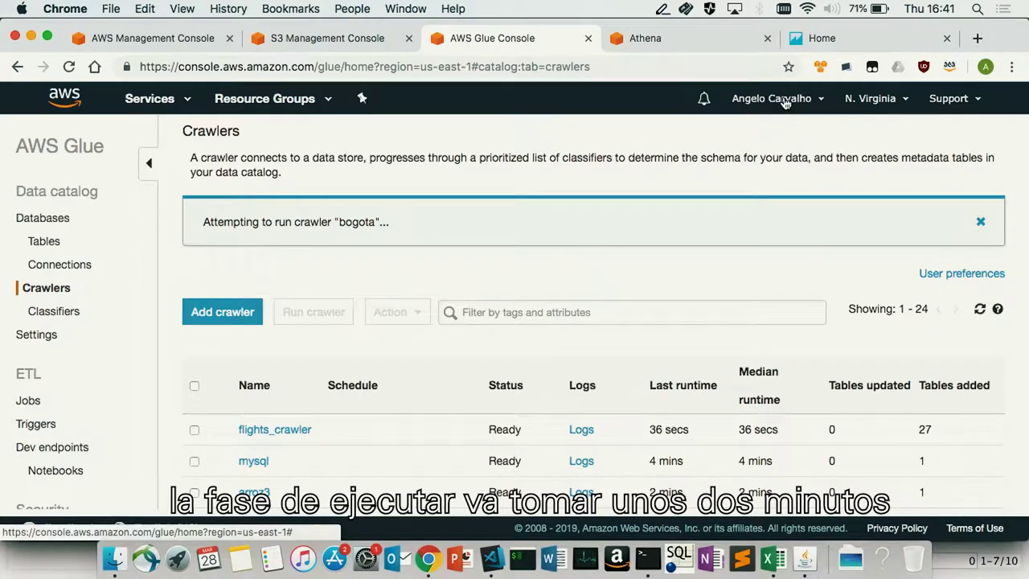
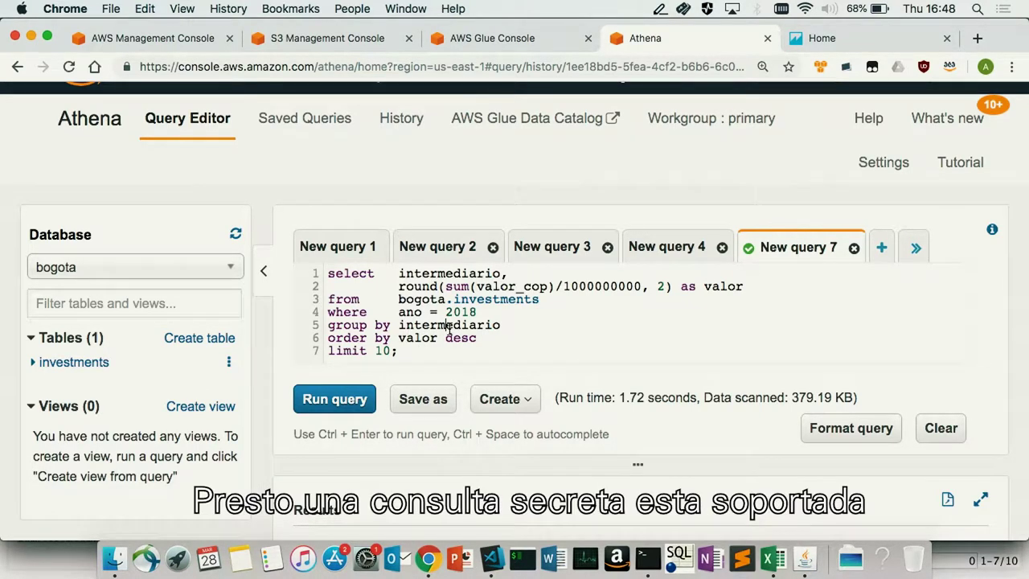
Step: In Athena, run the query for the top 10 intermediaries by 2018 investment value and review its results
left_click(334, 398)
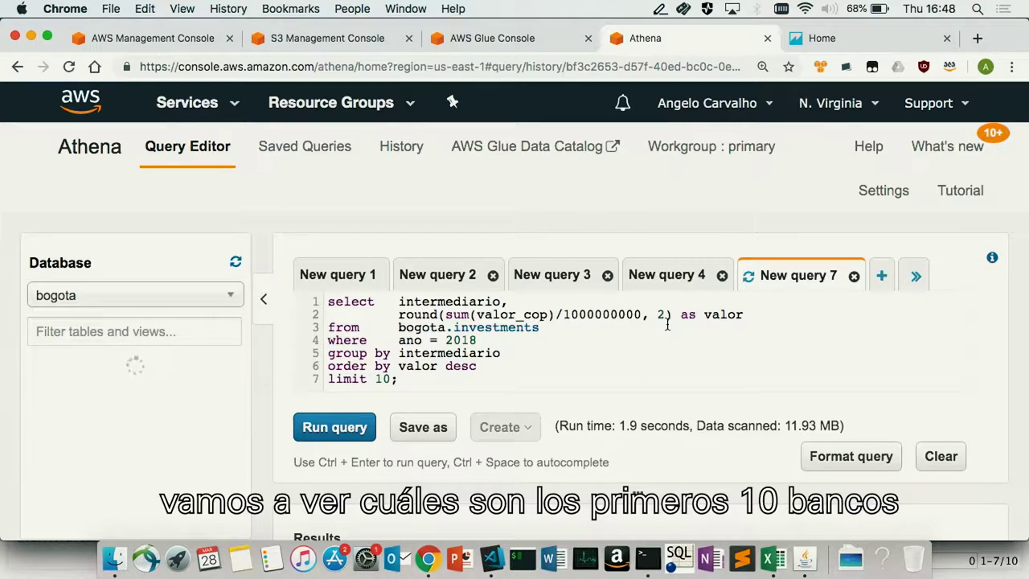
scroll(666, 323, "down", 3)
scroll(666, 325, "down", 1)
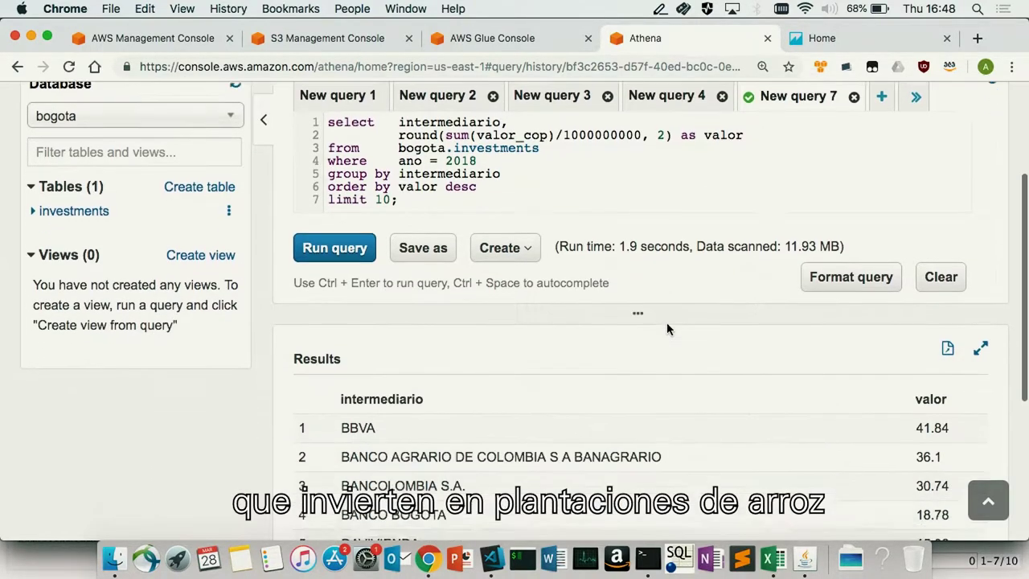
scroll(666, 325, "down", 3)
scroll(666, 325, "down", 1)
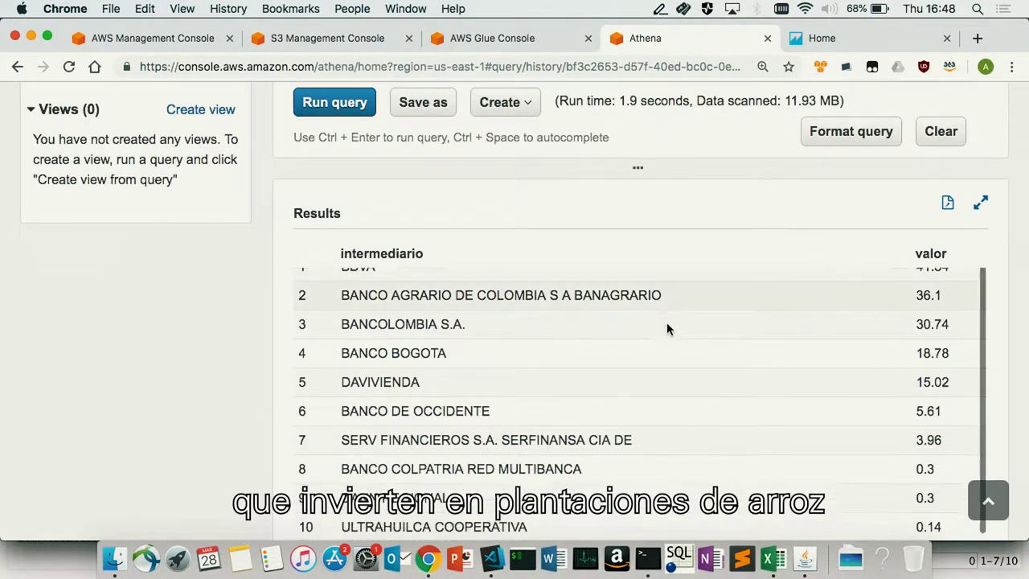
scroll(666, 323, "up", 1)
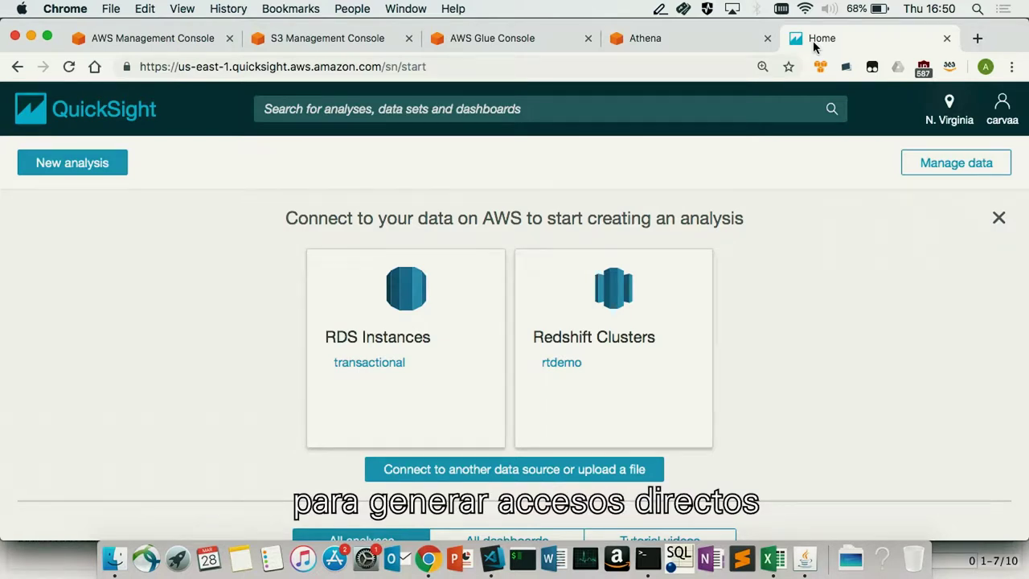
Step: Switch to QuickSight, start a new data set, and look through the available data source types
left_click(953, 165)
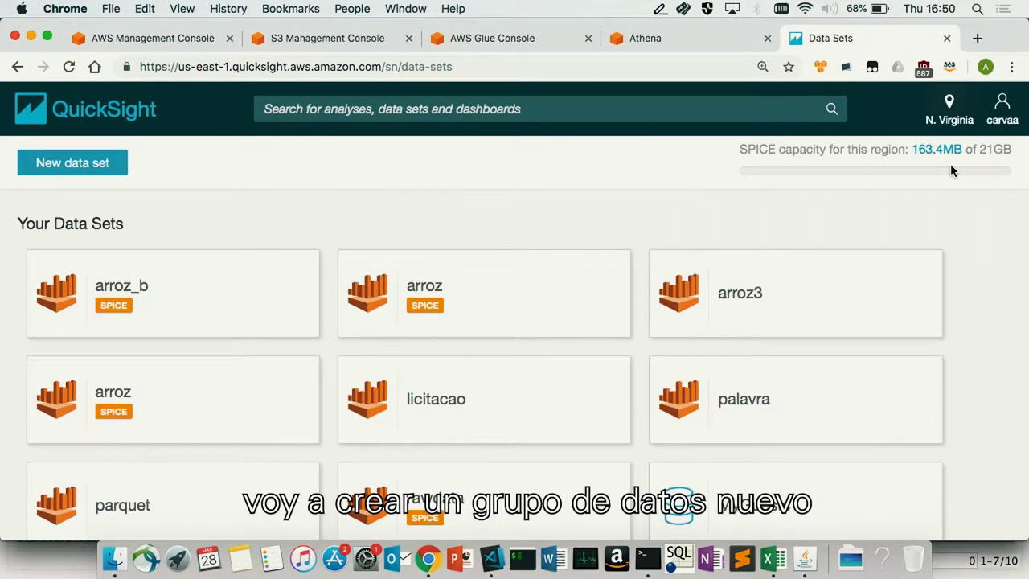
left_click(80, 165)
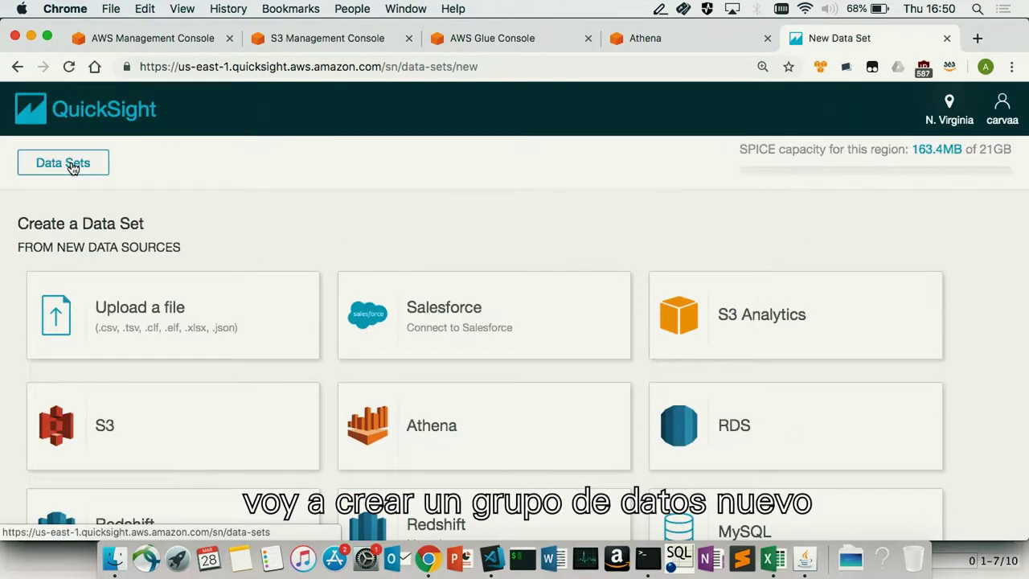
scroll(502, 244, "down", 5)
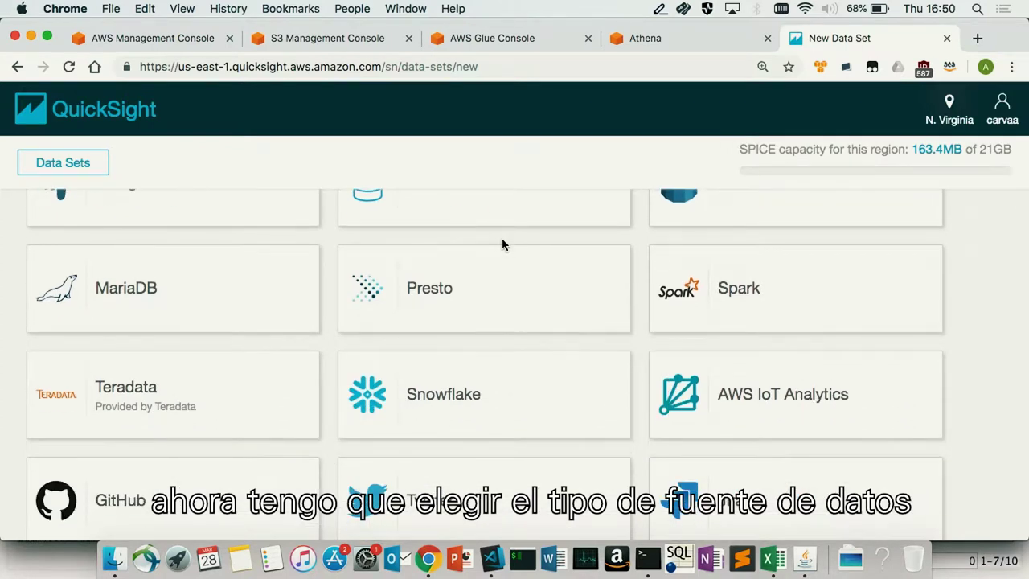
scroll(502, 244, "up", 4)
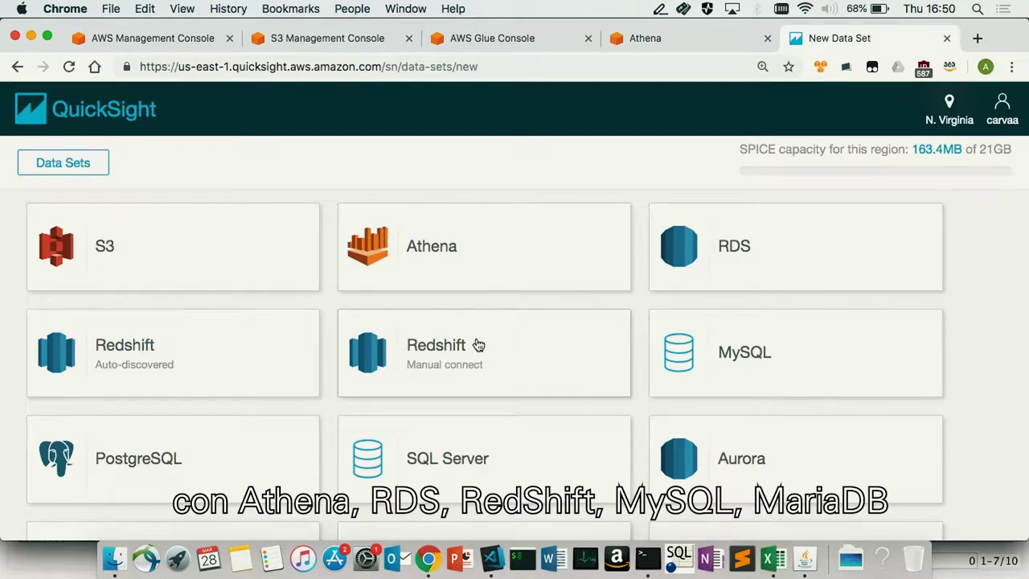
scroll(484, 378, "down", 5)
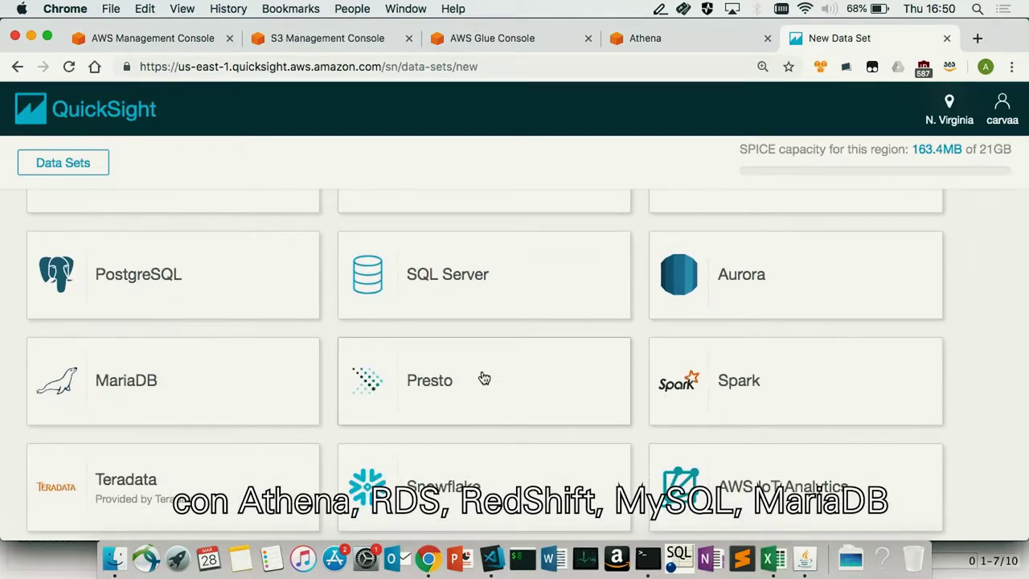
scroll(483, 378, "down", 4)
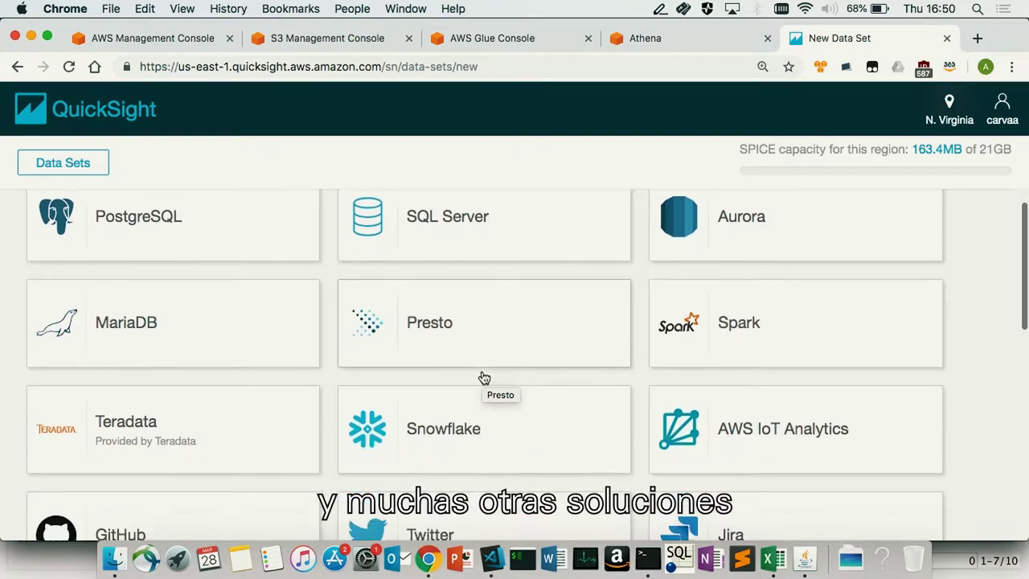
scroll(484, 377, "up", 6)
scroll(484, 378, "up", 3)
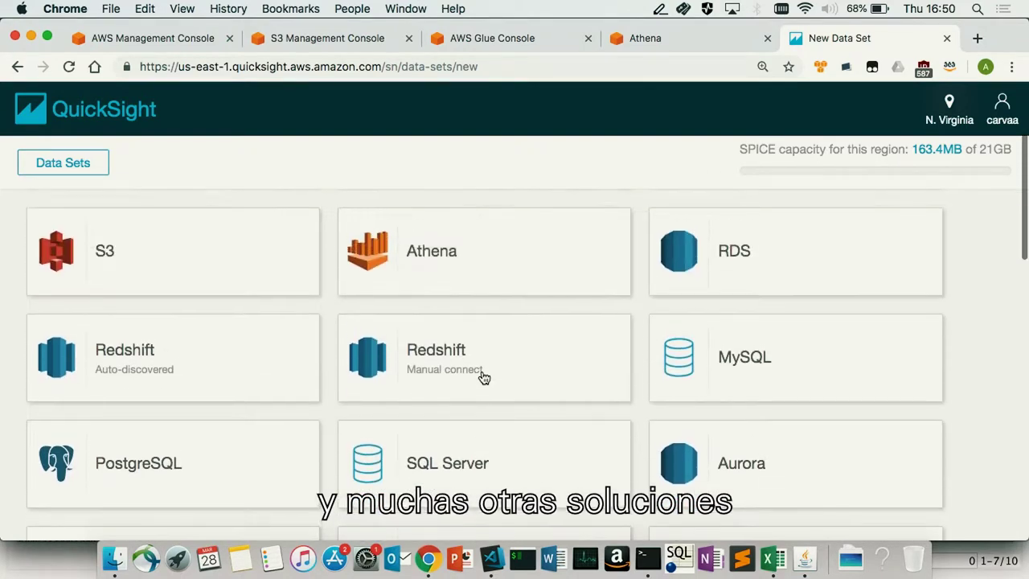
scroll(482, 377, "up", 4)
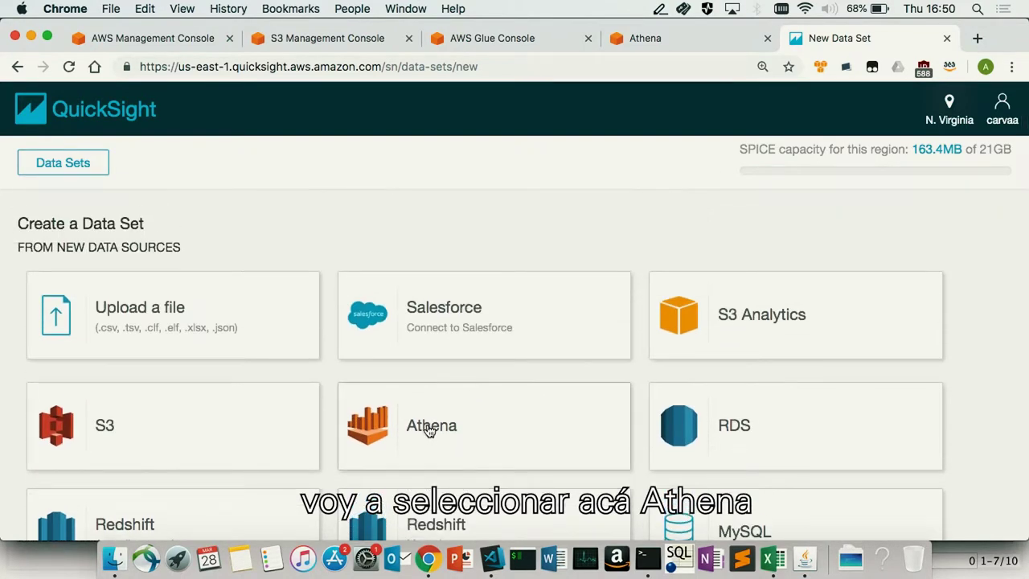
Step: Create a new Athena data source named bogota for the data set
left_click(429, 427)
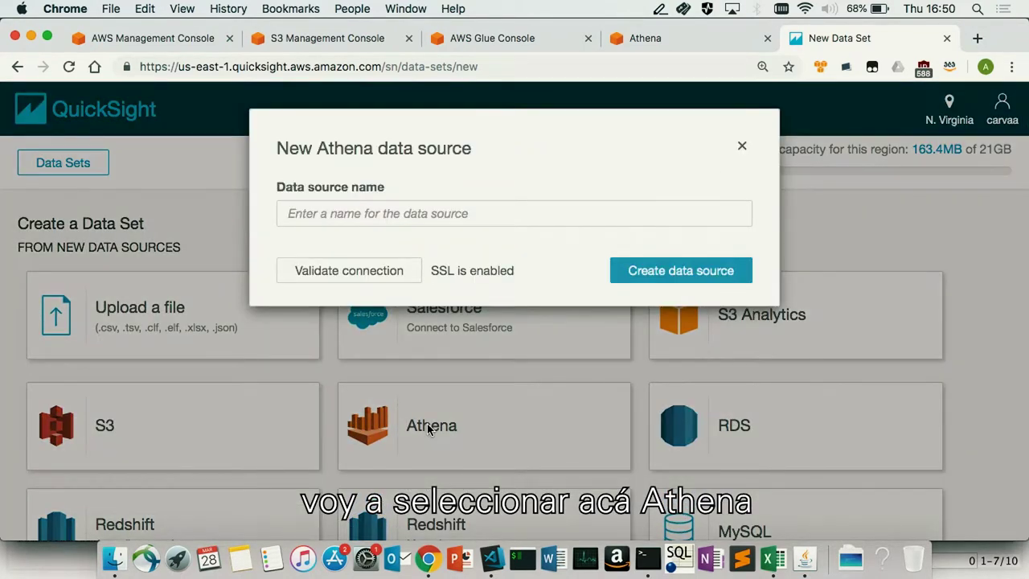
left_click(368, 213)
type("bogota")
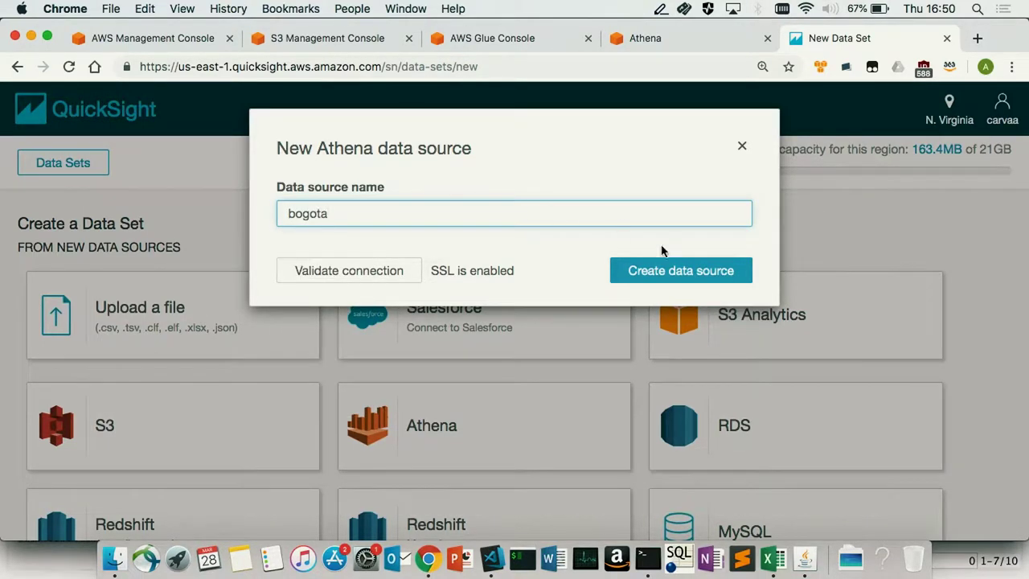
left_click(680, 278)
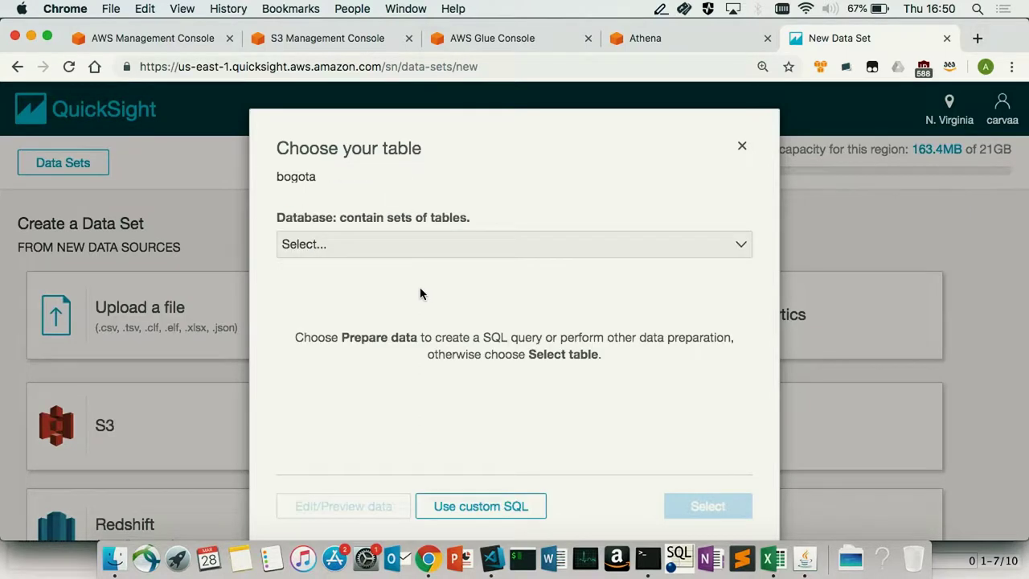
Step: Choose the investments table from the bogota database, and visualize the data set with direct querying
left_click(443, 255)
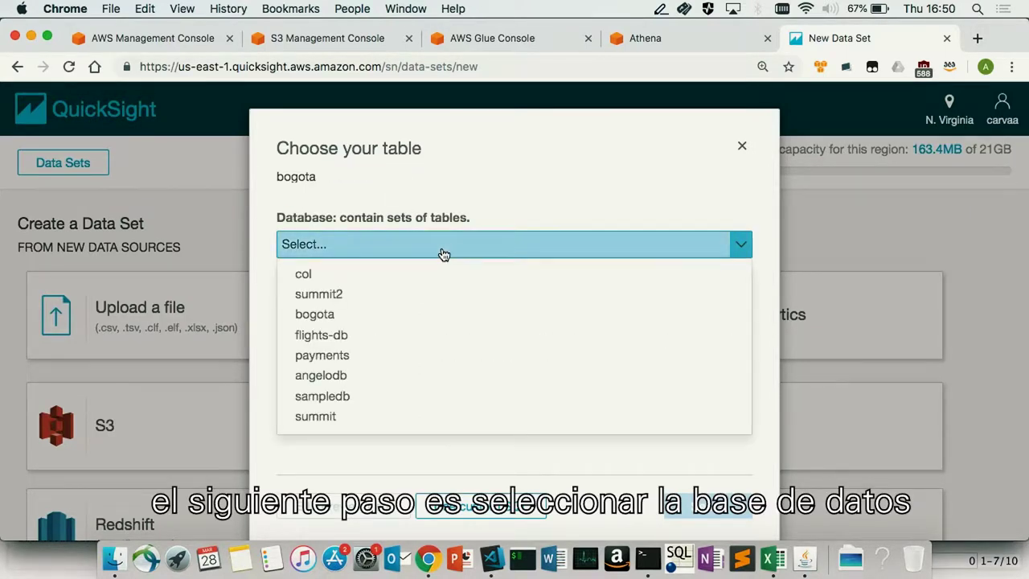
left_click(320, 315)
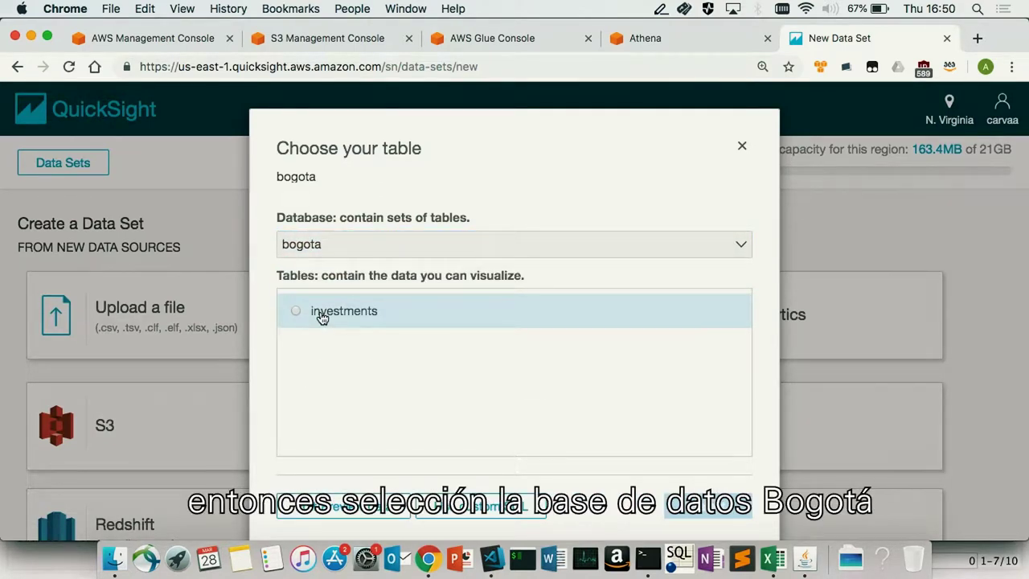
left_click(294, 310)
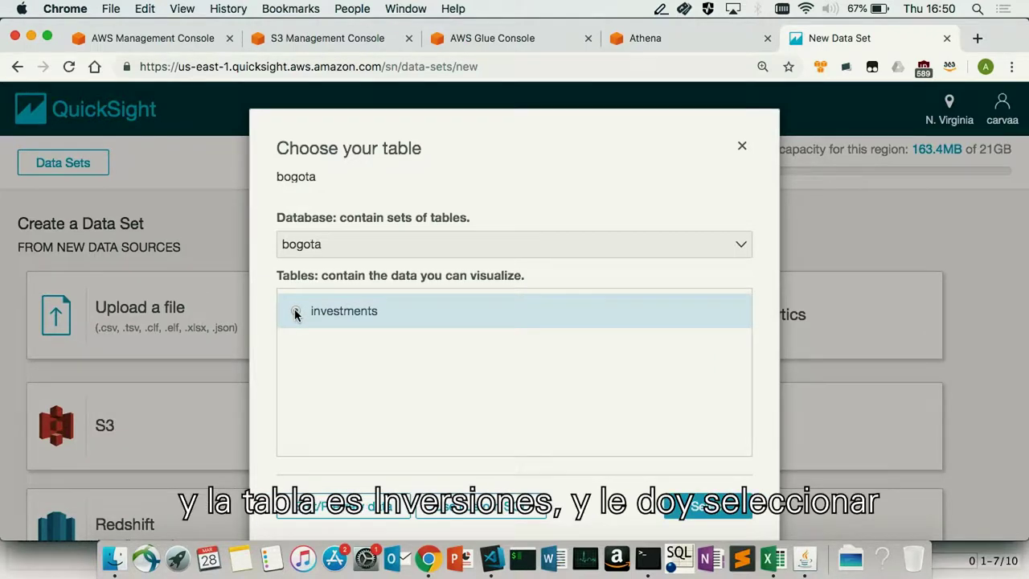
left_click(697, 505)
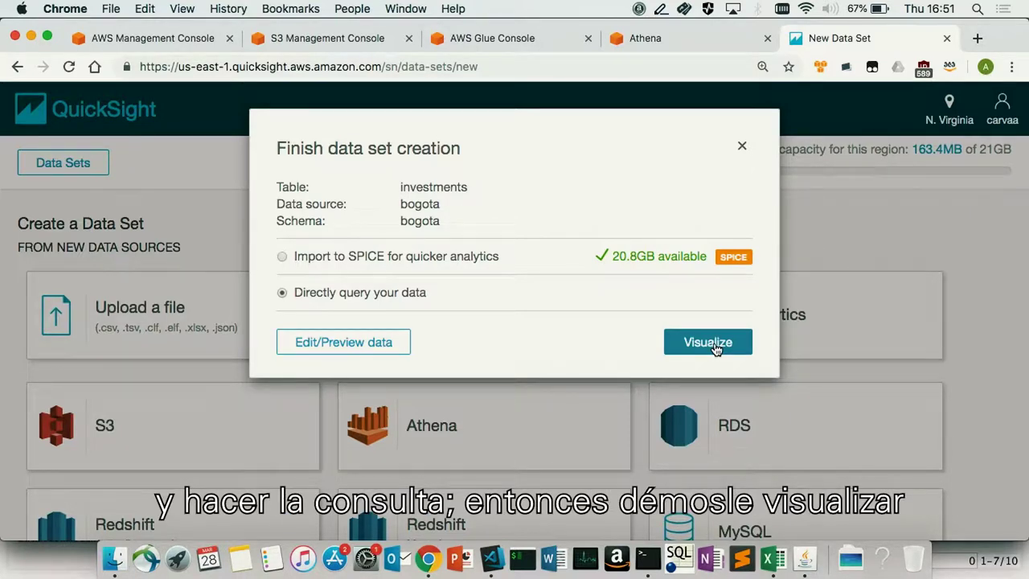
left_click(714, 346)
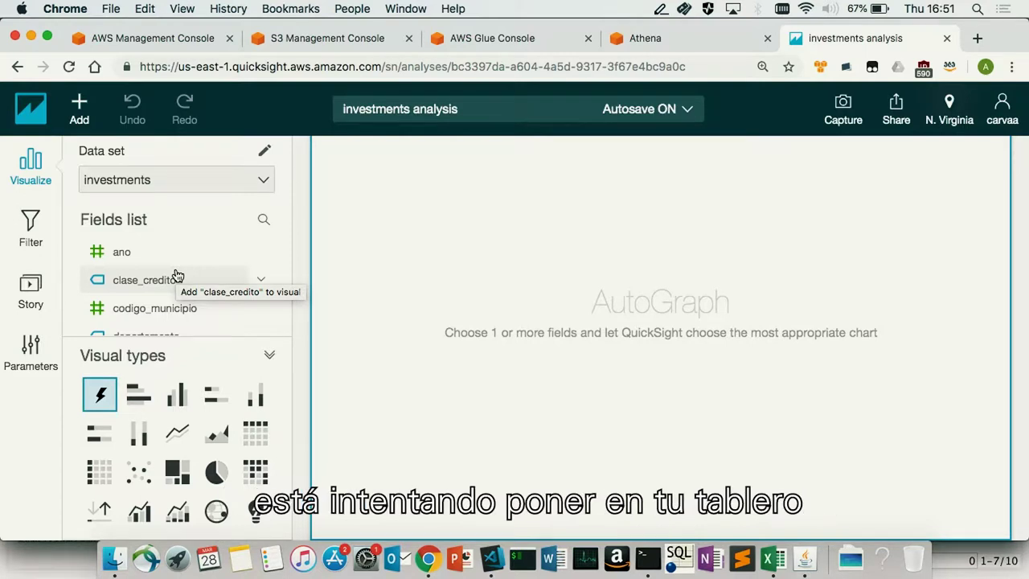
Step: Add the valor_cop field to the empty AutoGraph visual as its value
scroll(112, 285, "down", 10)
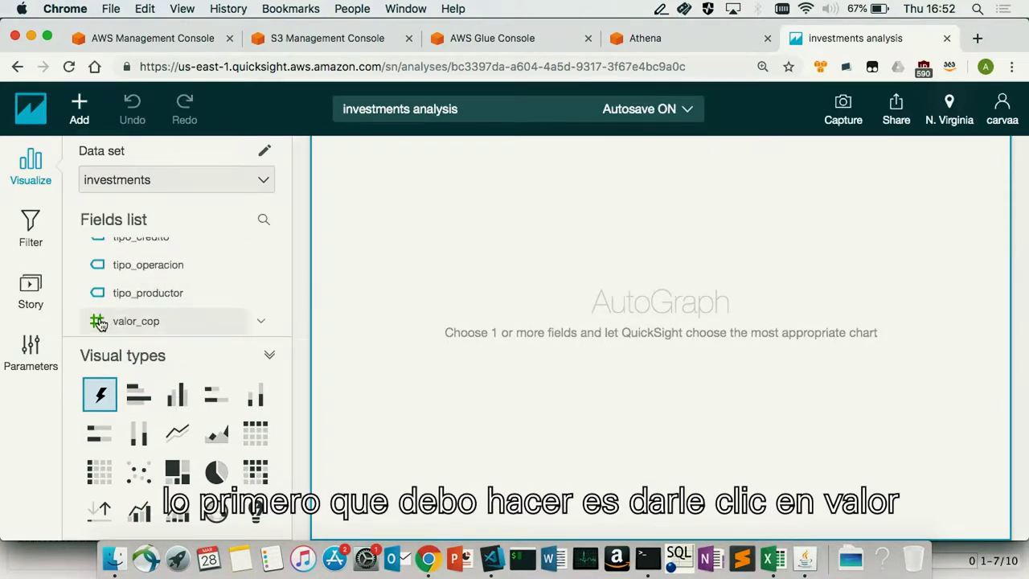
left_click(99, 321)
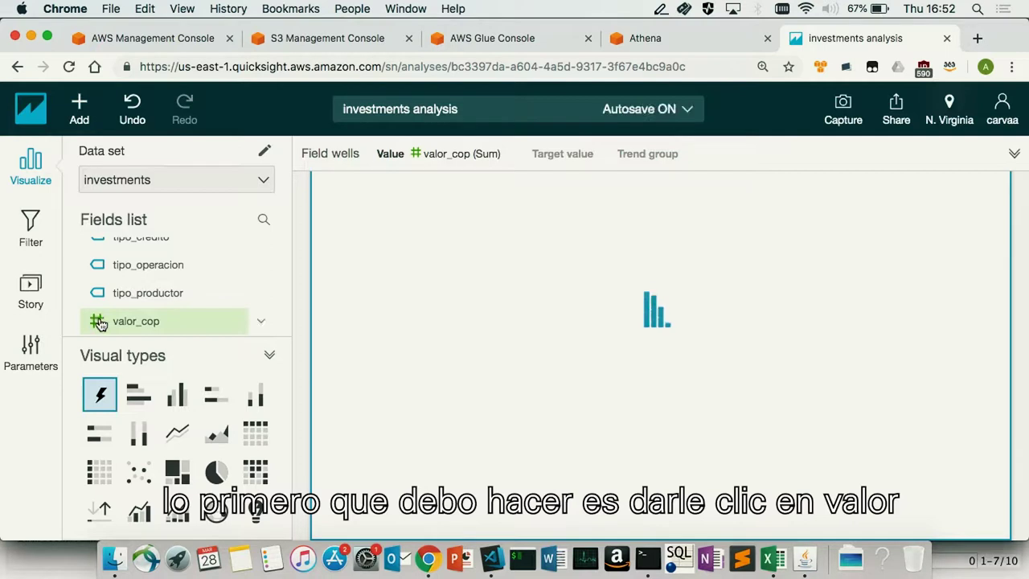